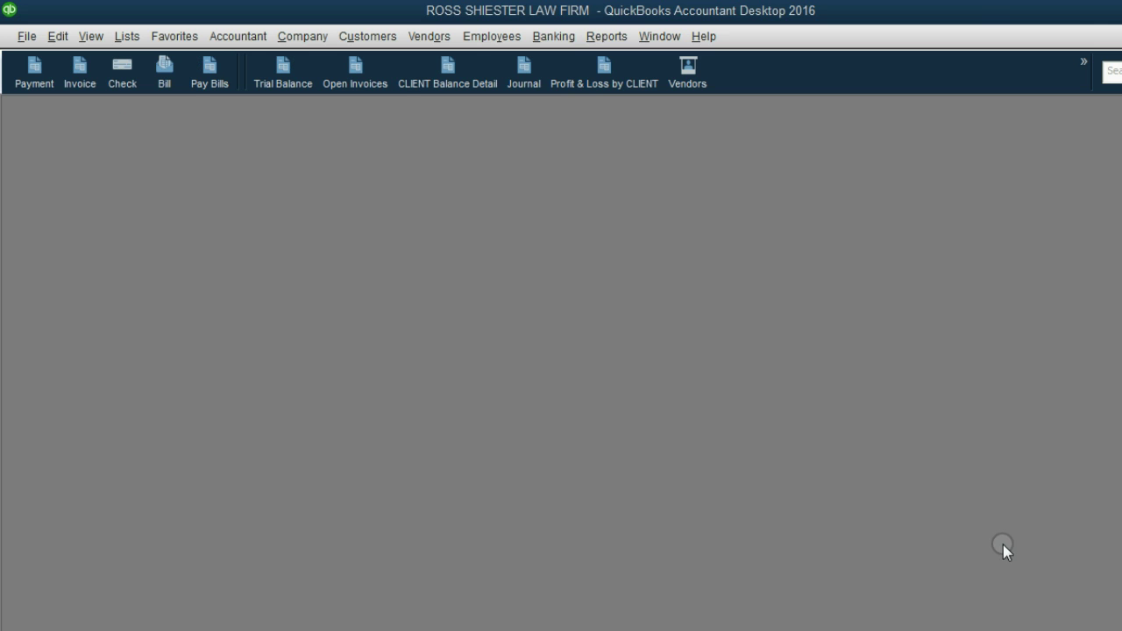
Step: Start a new check dated 03/20/2017
left_click(122, 74)
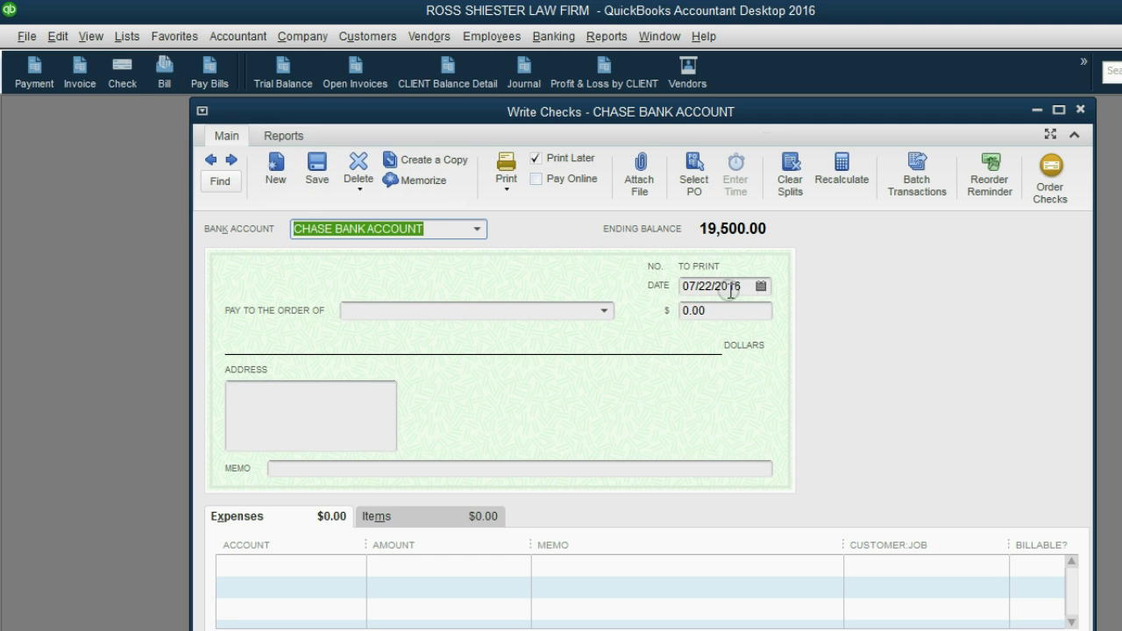
left_click(761, 286)
left_click(834, 317)
left_click(834, 316)
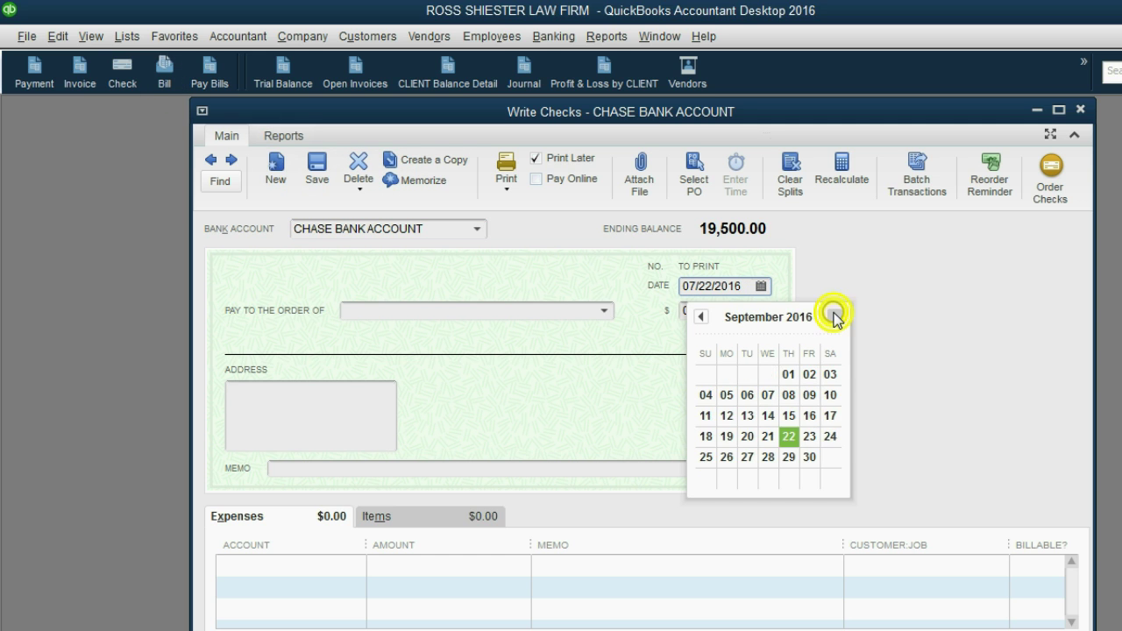
left_click(834, 317)
left_click(835, 316)
left_click(834, 316)
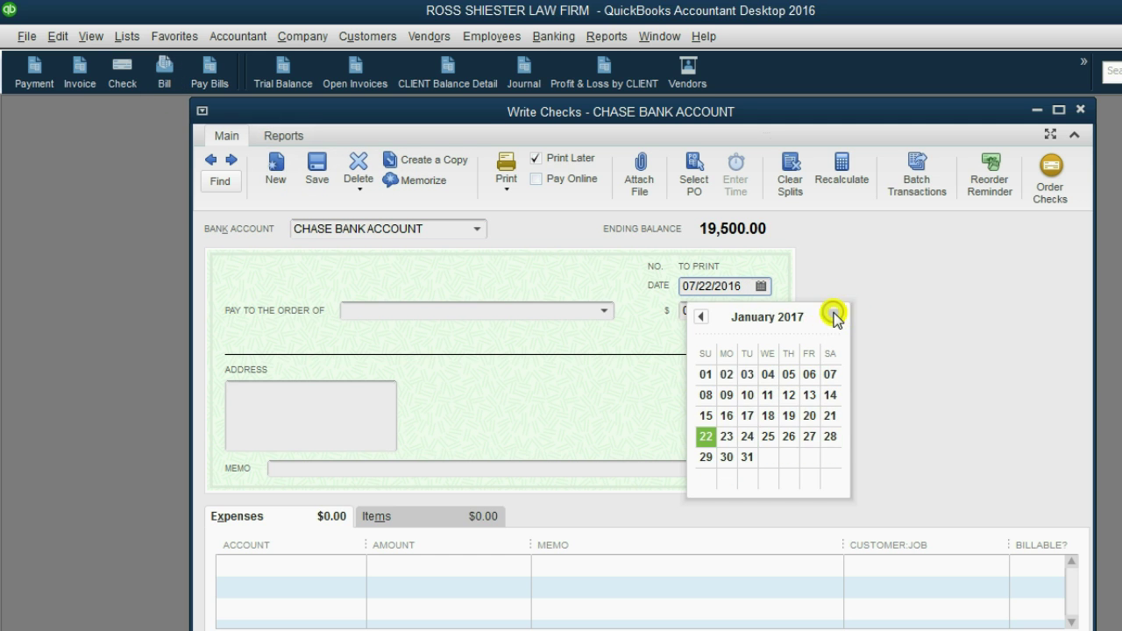
left_click(834, 316)
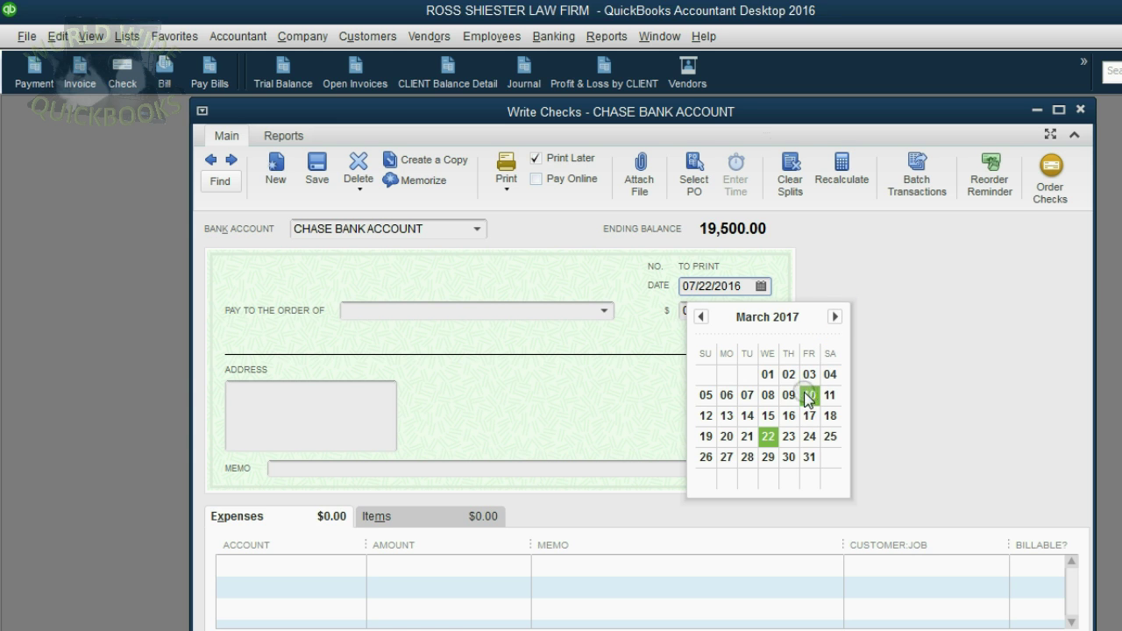
left_click(725, 436)
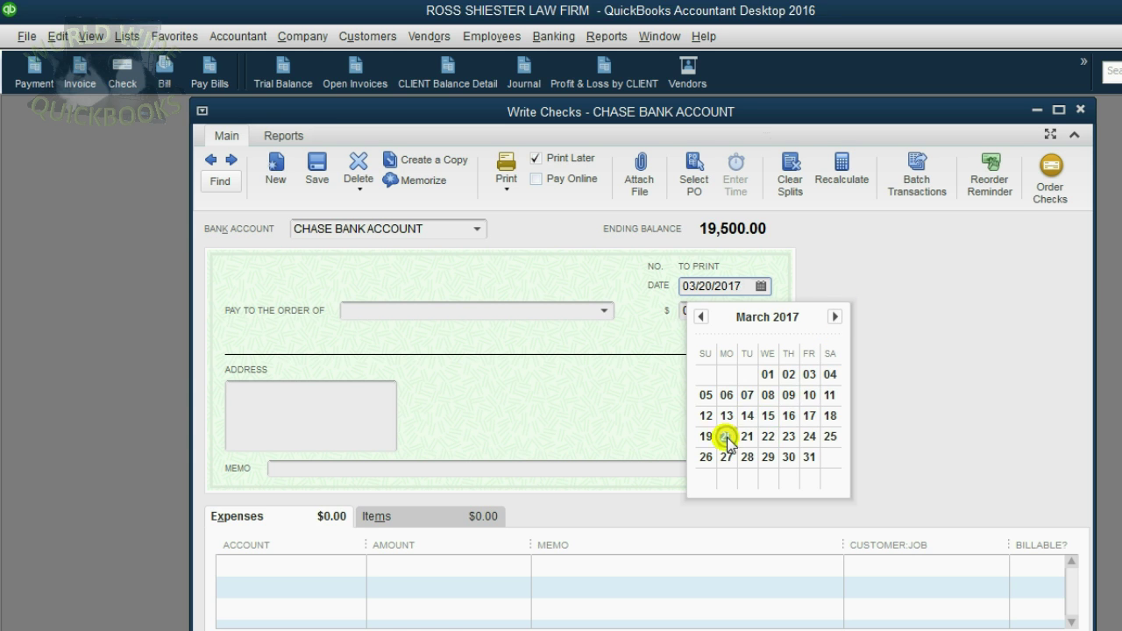
Step: Make check number 1 pay INTERN REASEARCH TEAM 200.00, with Print Later turned off
left_click(605, 311)
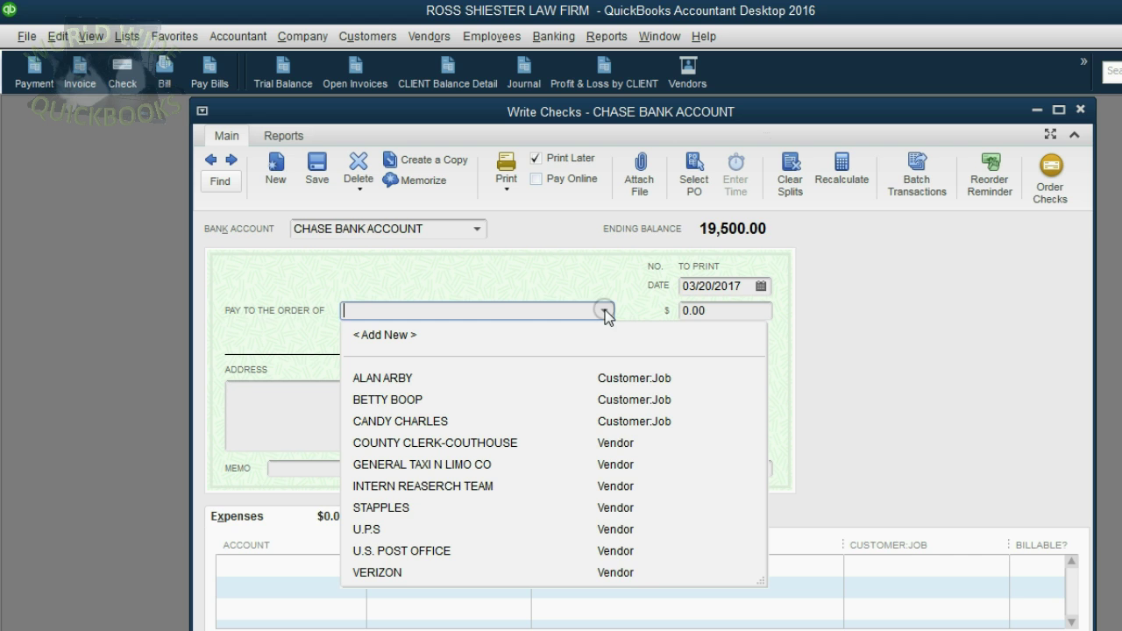
left_click(492, 485)
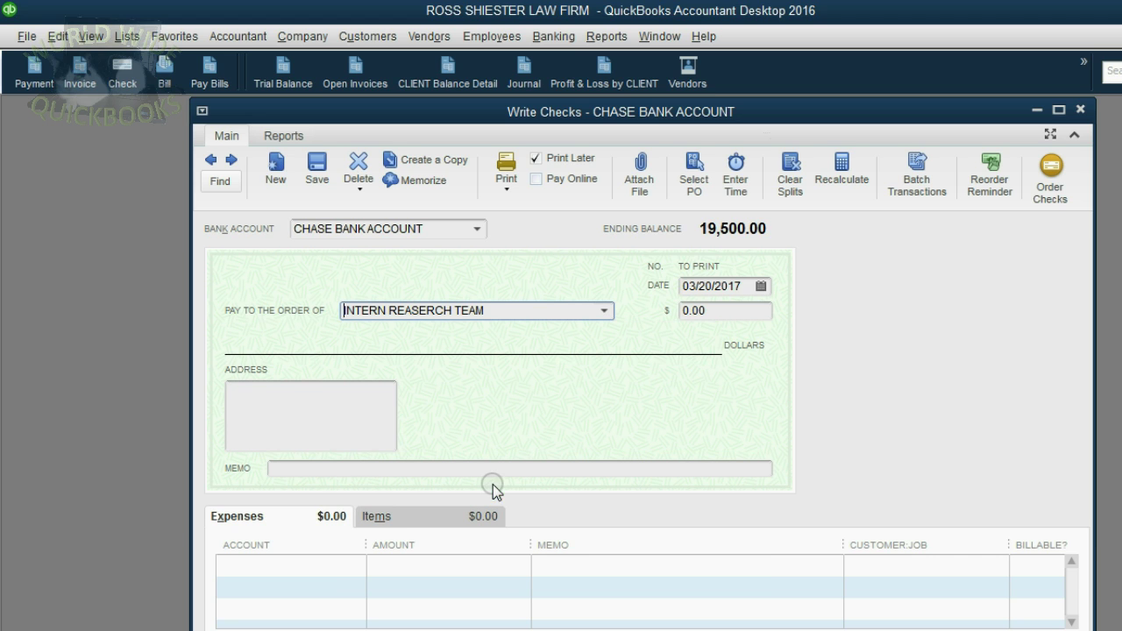
left_click(709, 311)
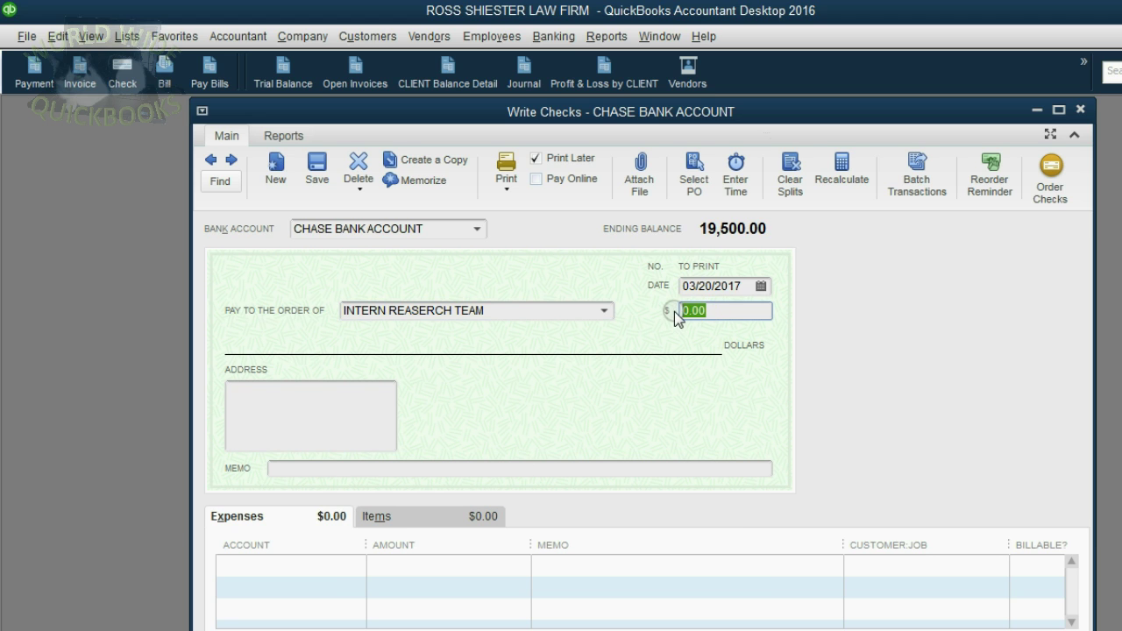
type("200")
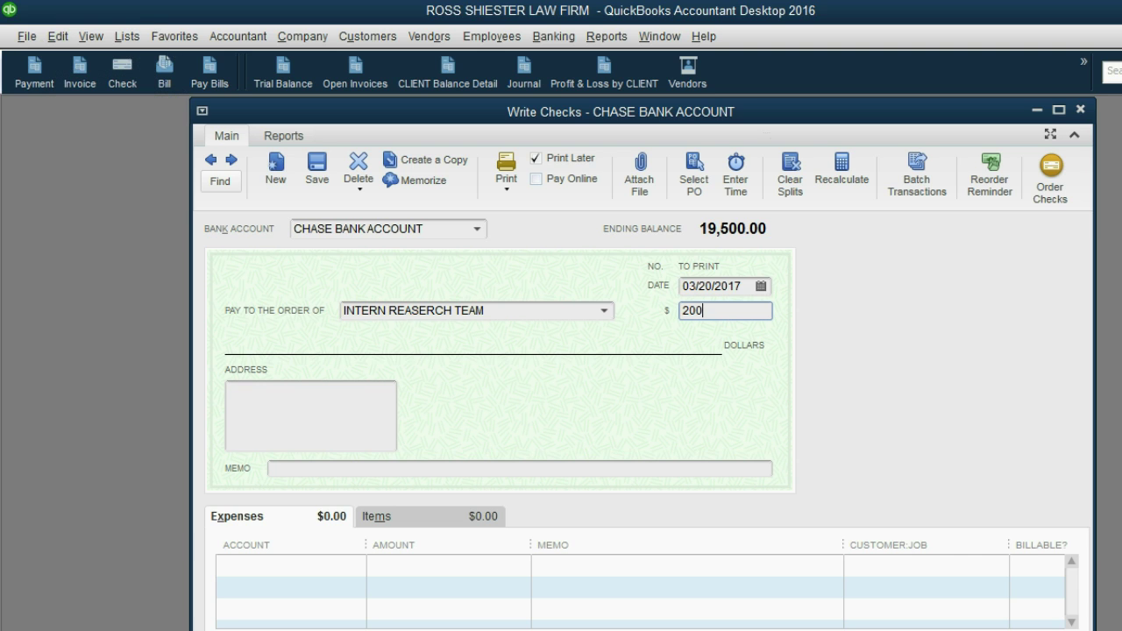
key("Tab")
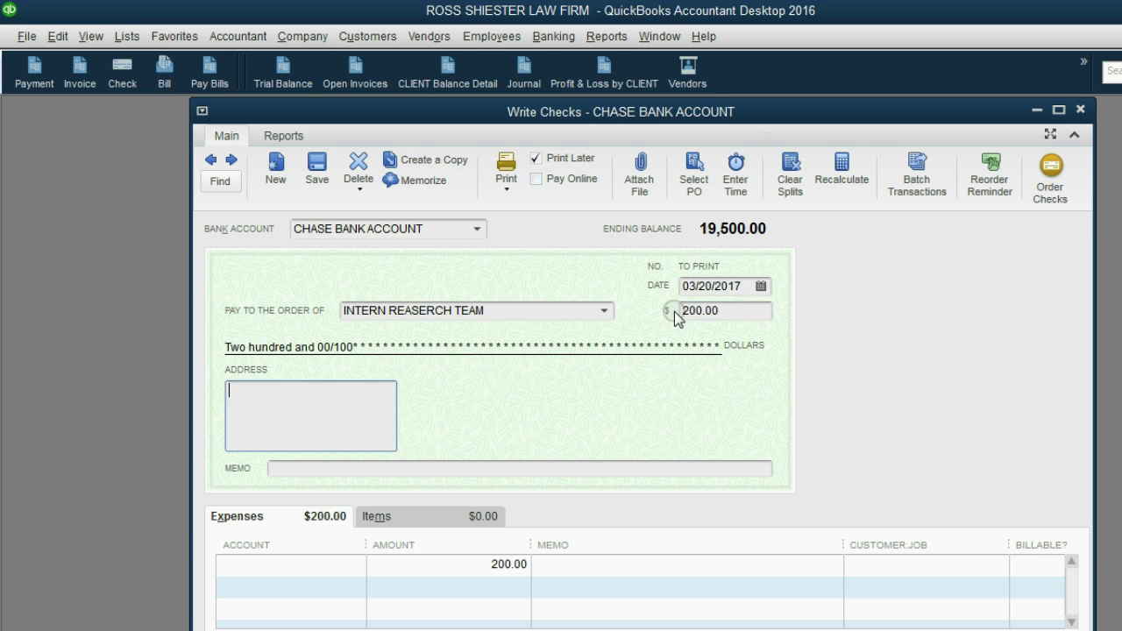
left_click(536, 159)
left_click(701, 263)
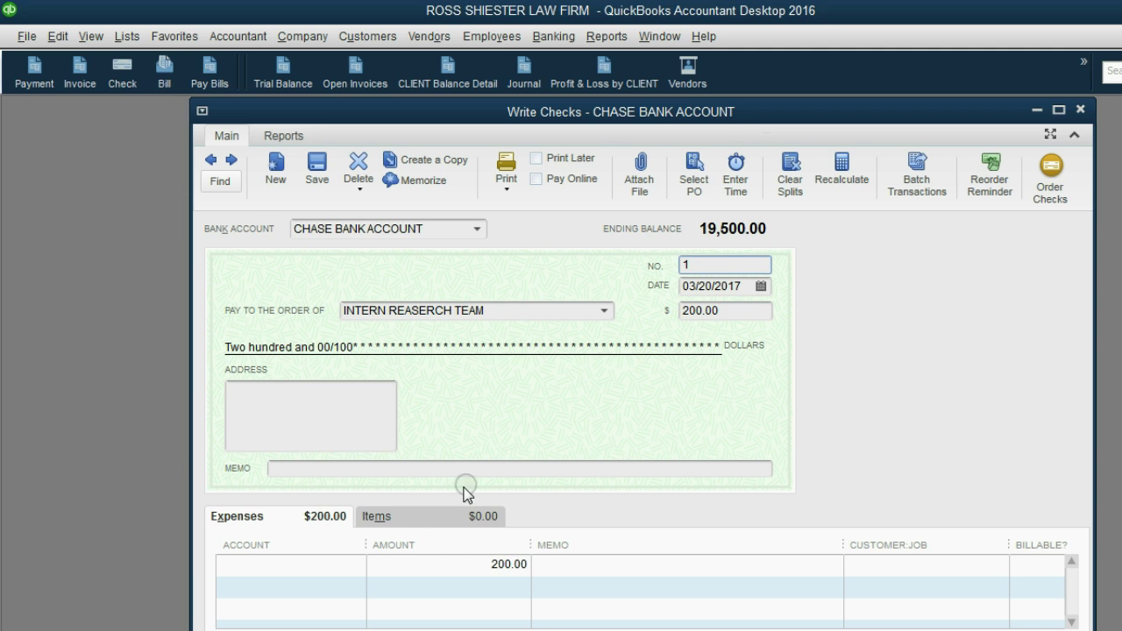
left_click(354, 565)
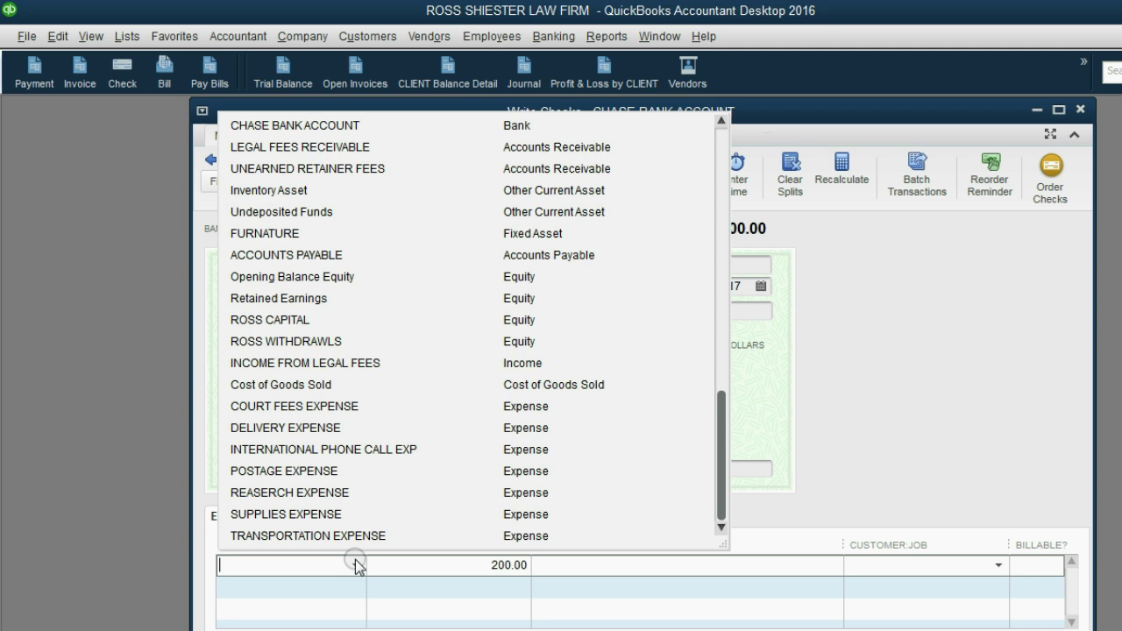
left_click(328, 493)
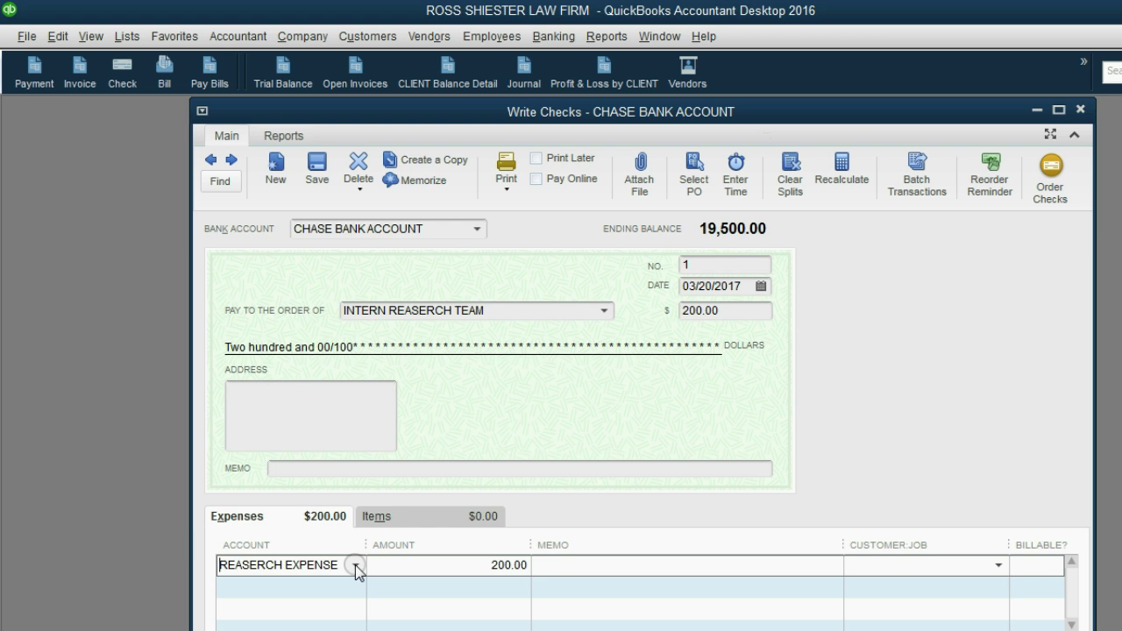
left_click(999, 566)
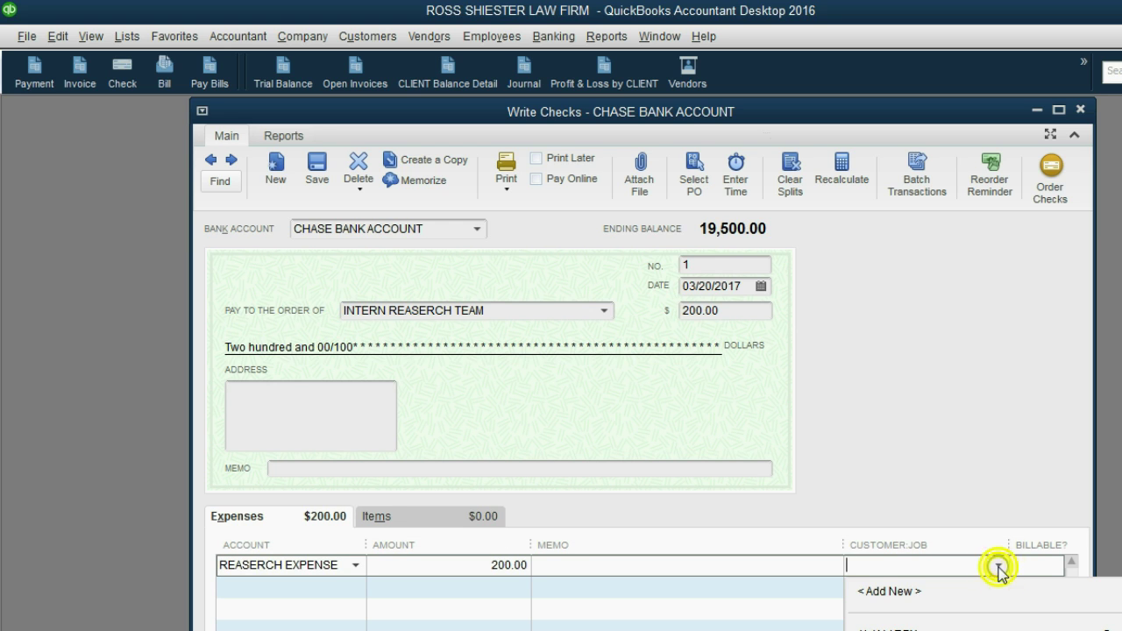
left_click(892, 630)
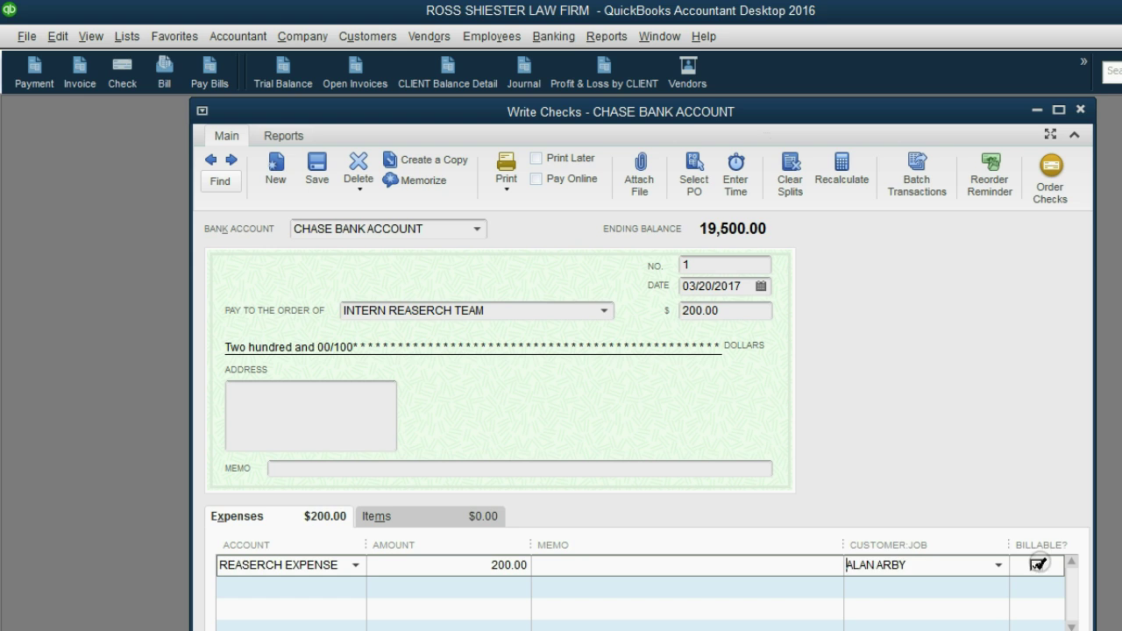
left_click(1036, 566)
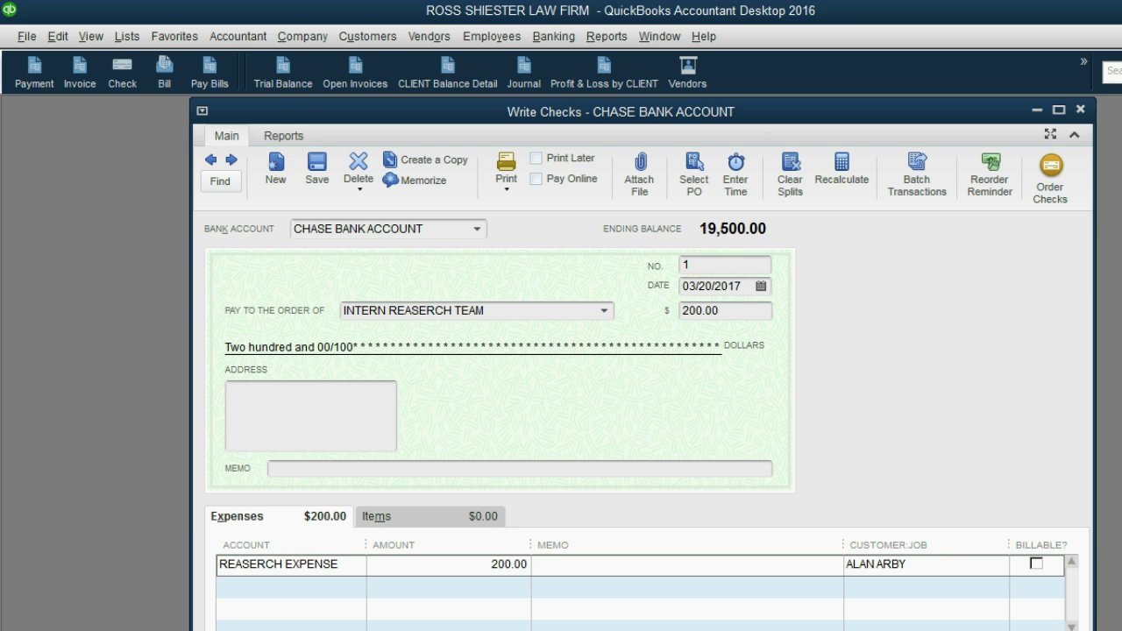
key("alt+a")
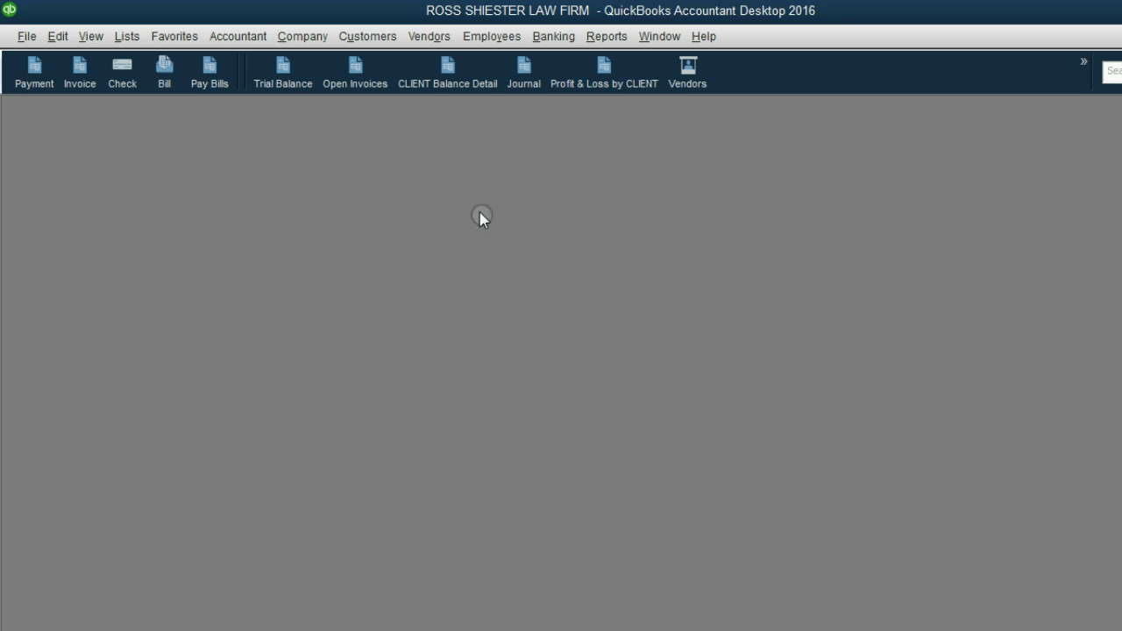
Step: Open the Trial Balance and check the 200.00 REASERCH EXPENSE debit
left_click(282, 77)
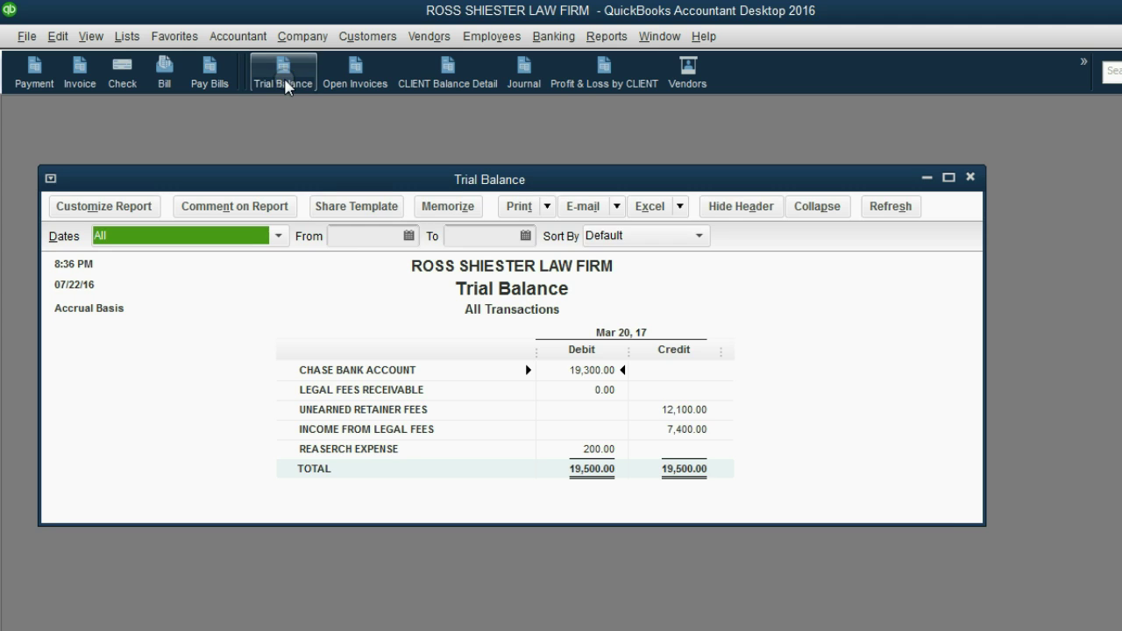
left_click(367, 455)
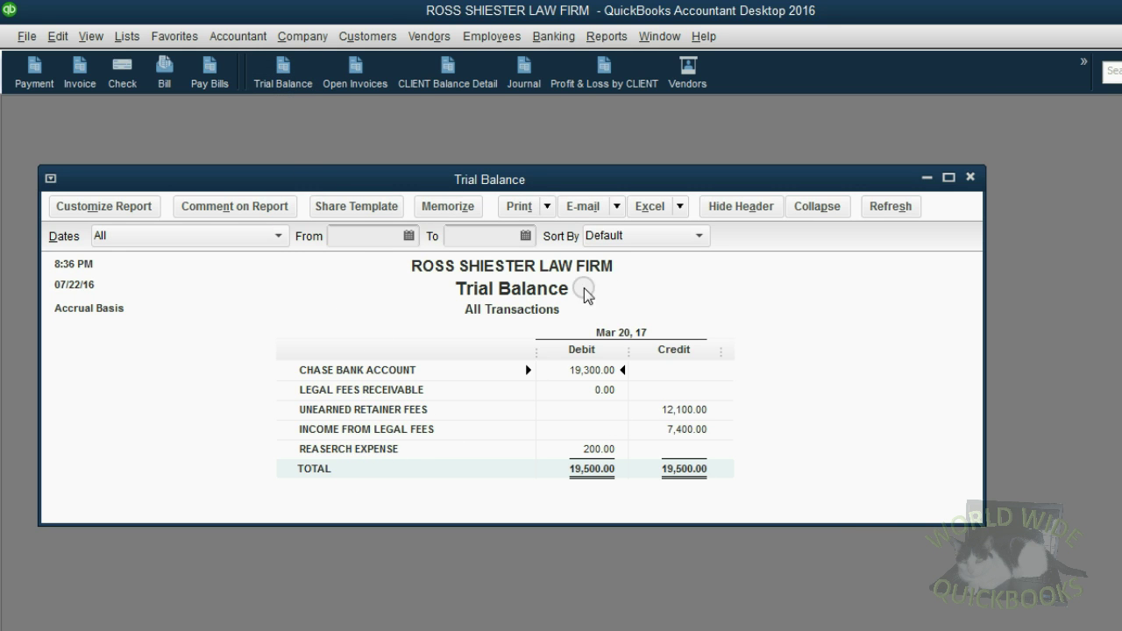
left_click(595, 447)
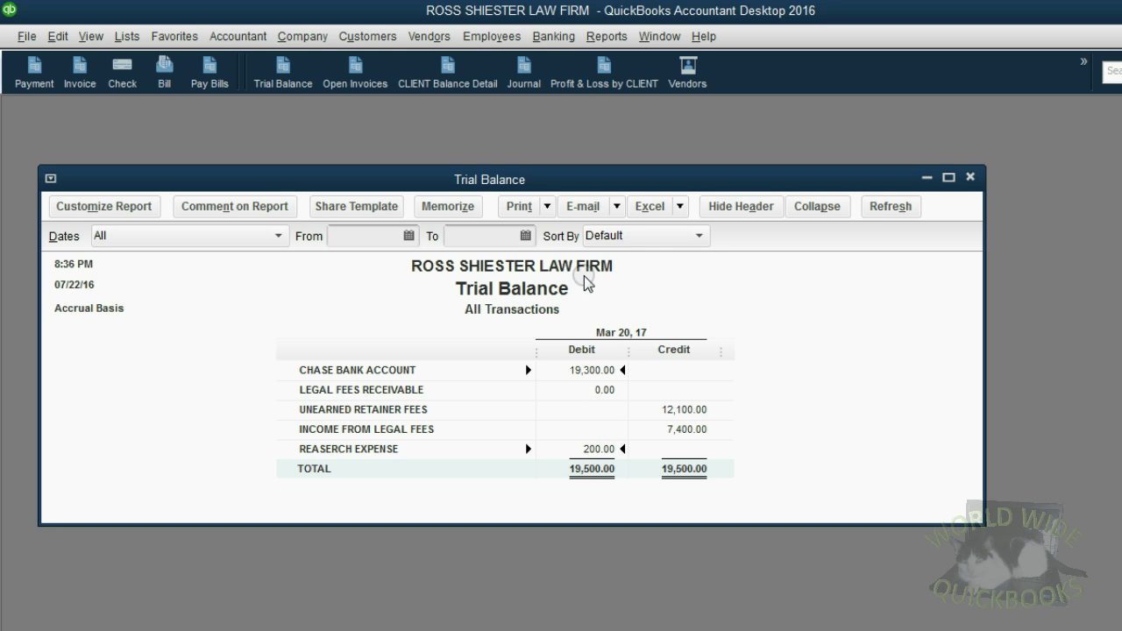
left_click(594, 236)
left_click(605, 85)
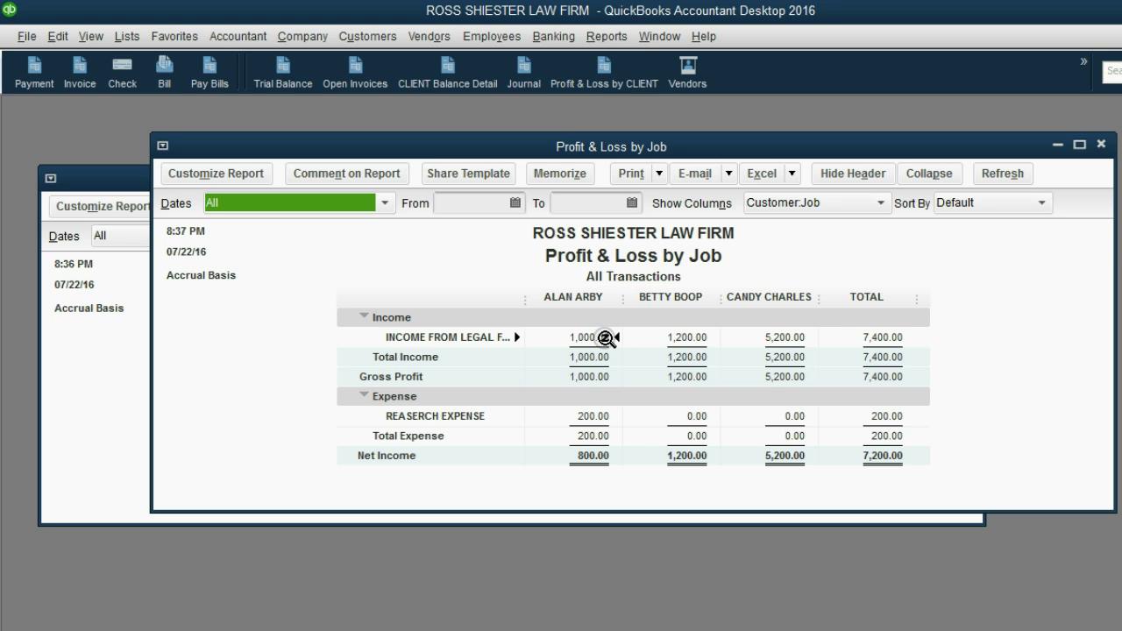
left_click(601, 376)
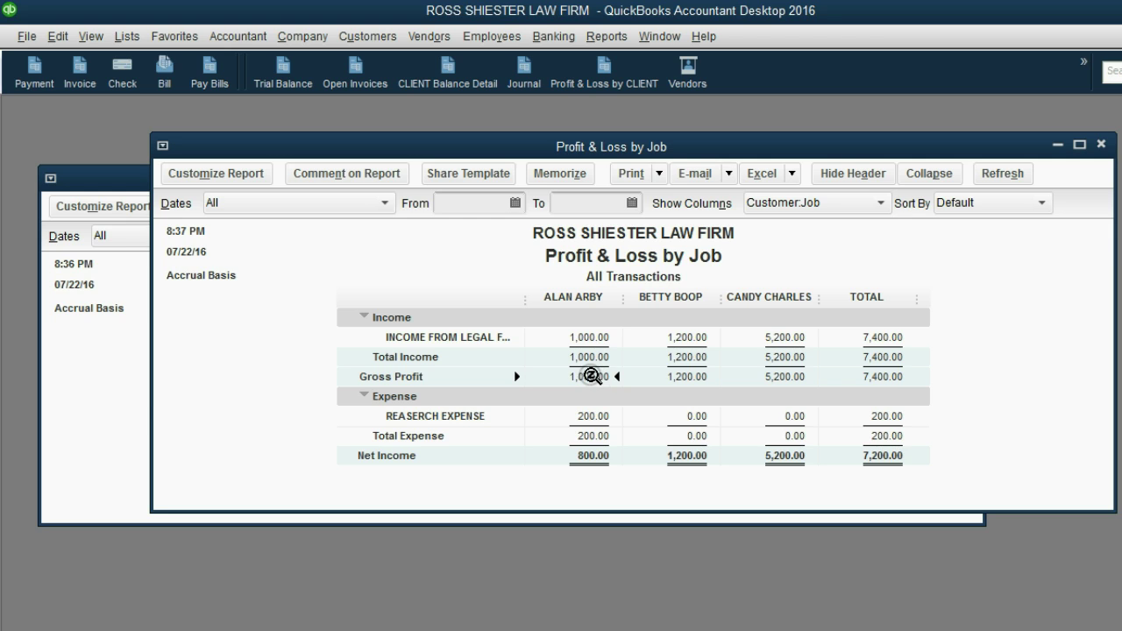
left_click(442, 417)
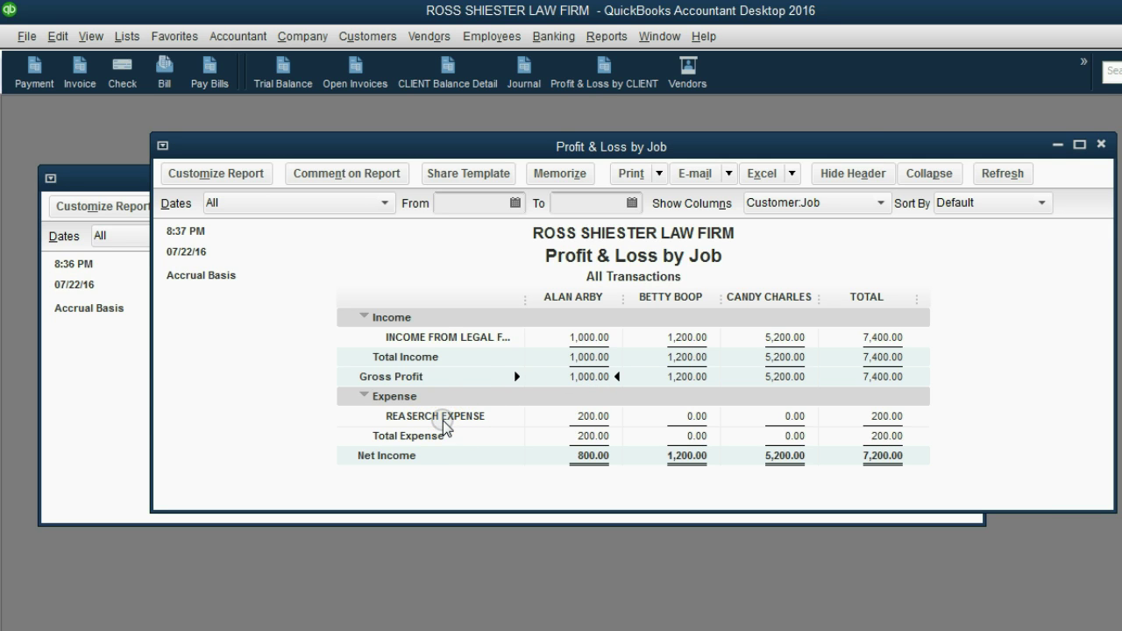
left_click(573, 298)
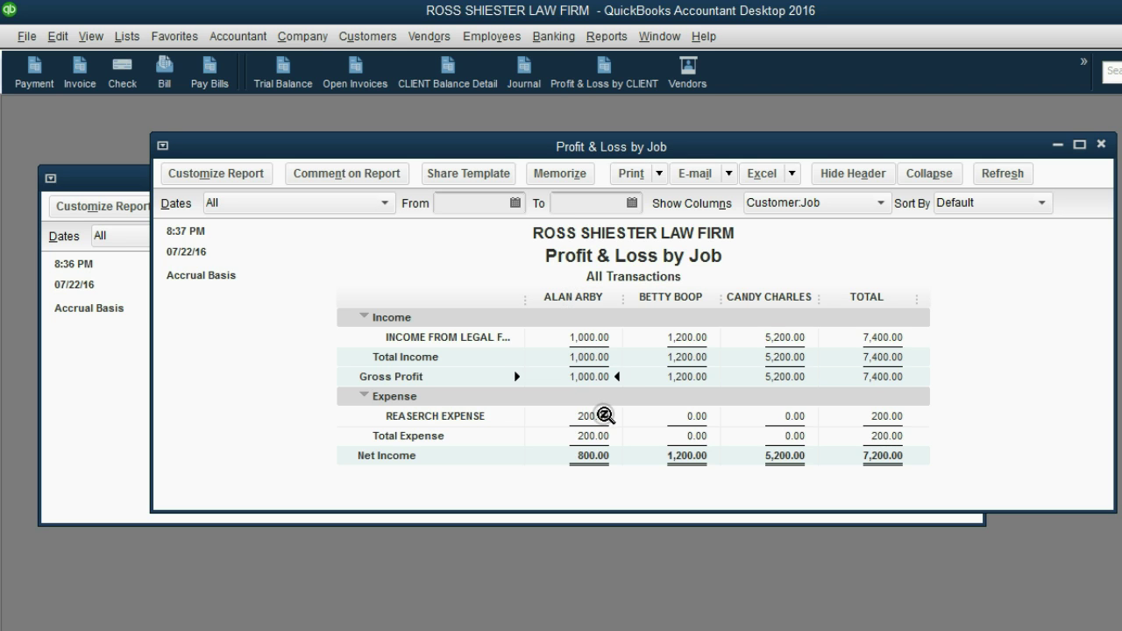
left_click(596, 416)
left_click(597, 417)
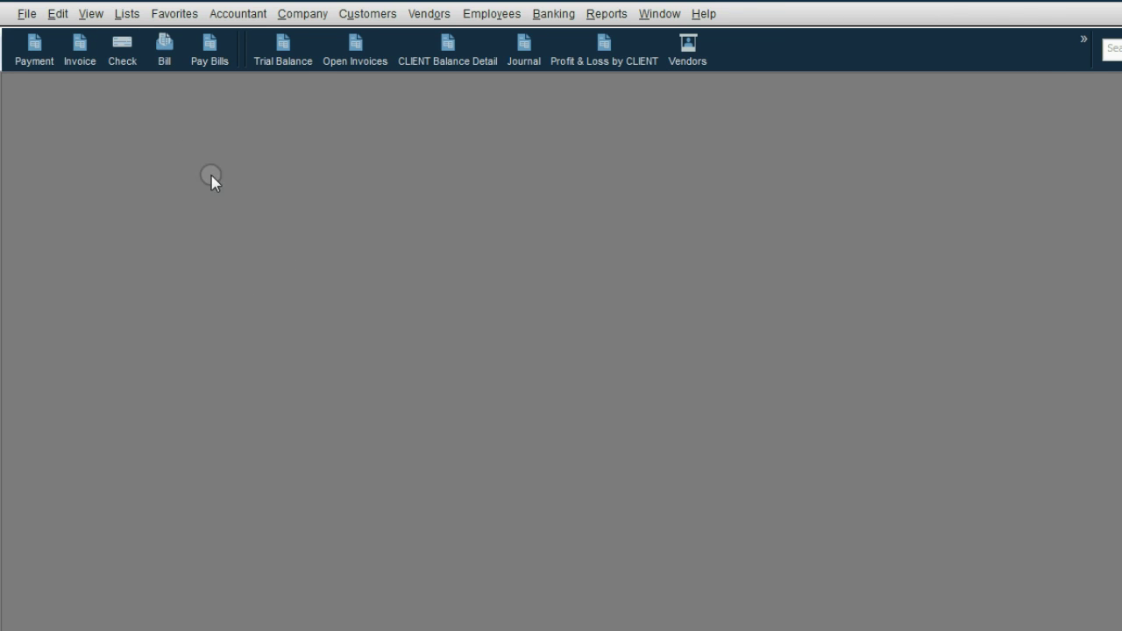
Step: Start check 2 dated 03/21/2017 paying INTERN REASERCH TEAM 400.00
left_click(122, 49)
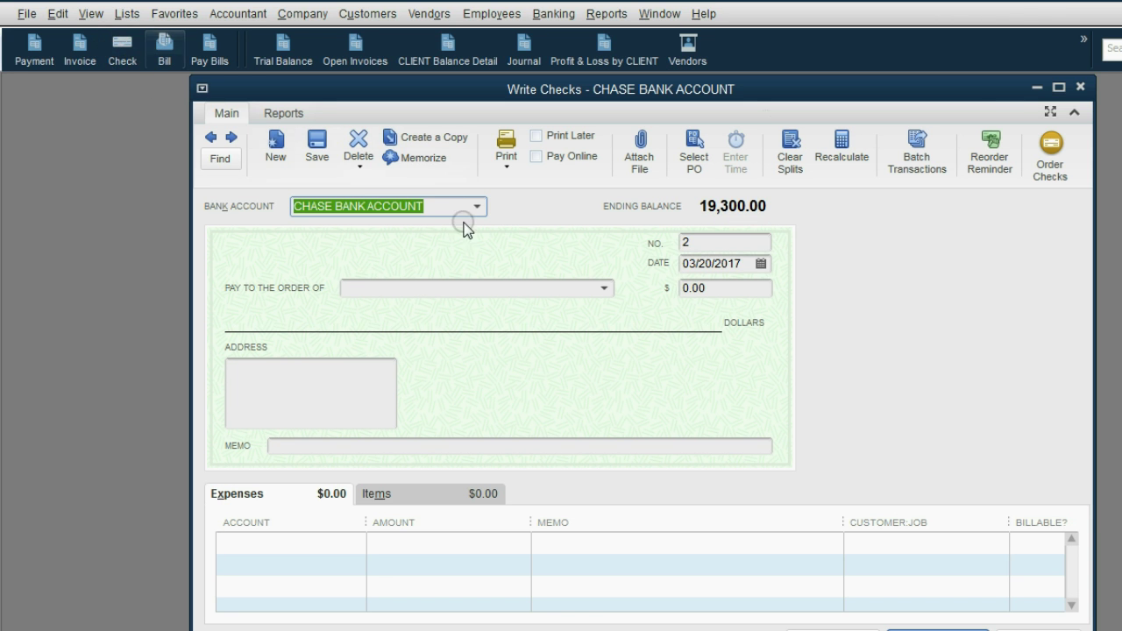
left_click(682, 251)
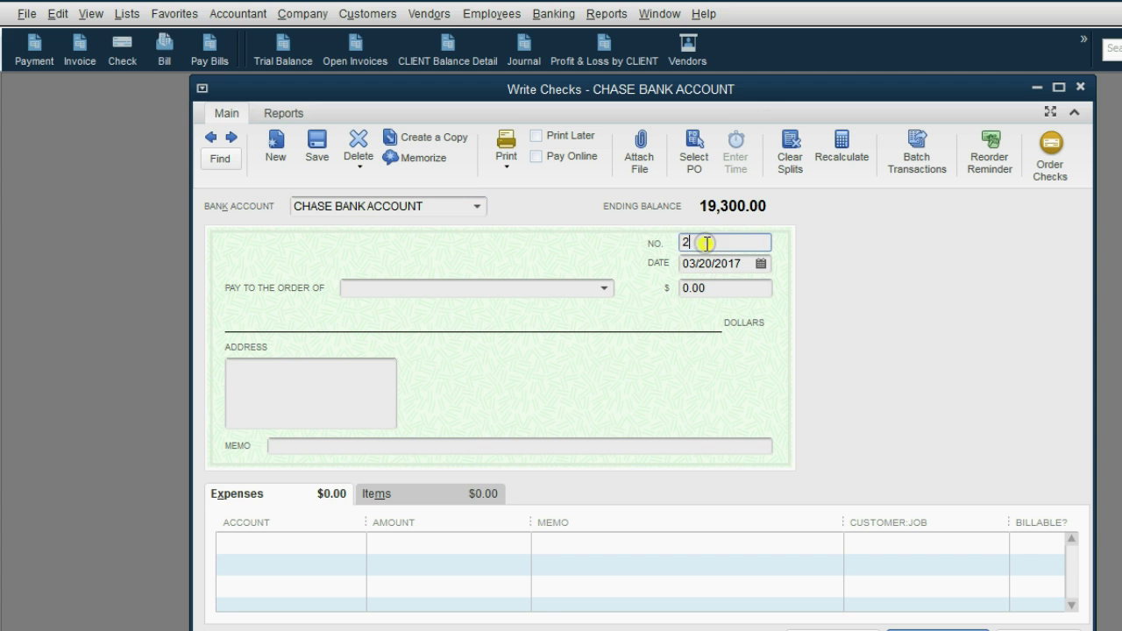
left_click(760, 264)
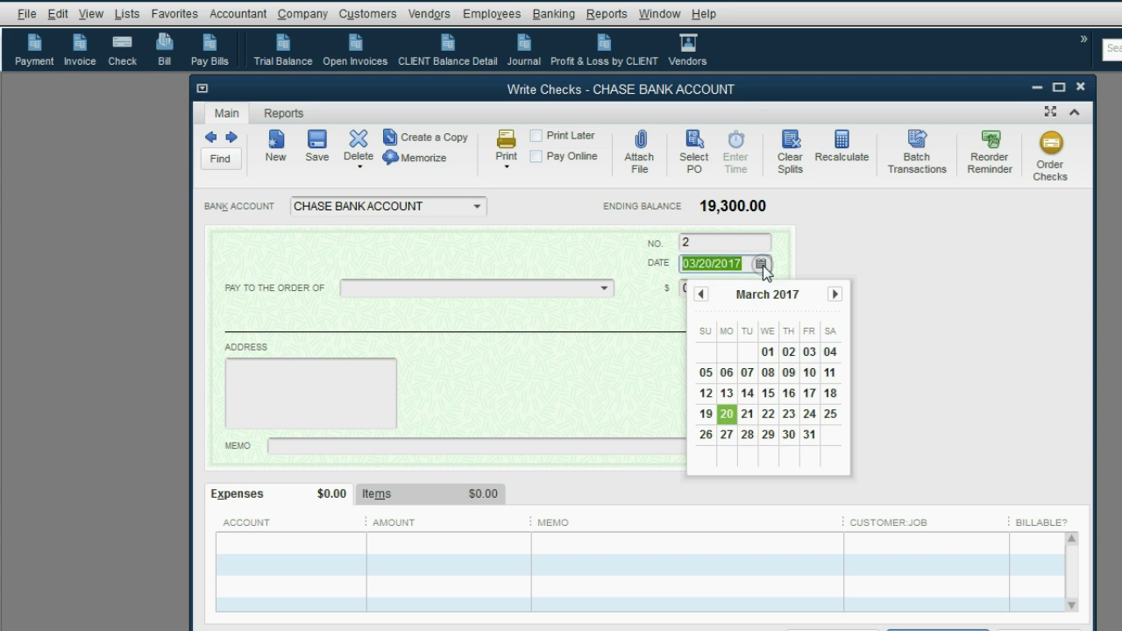
left_click(746, 414)
left_click(604, 288)
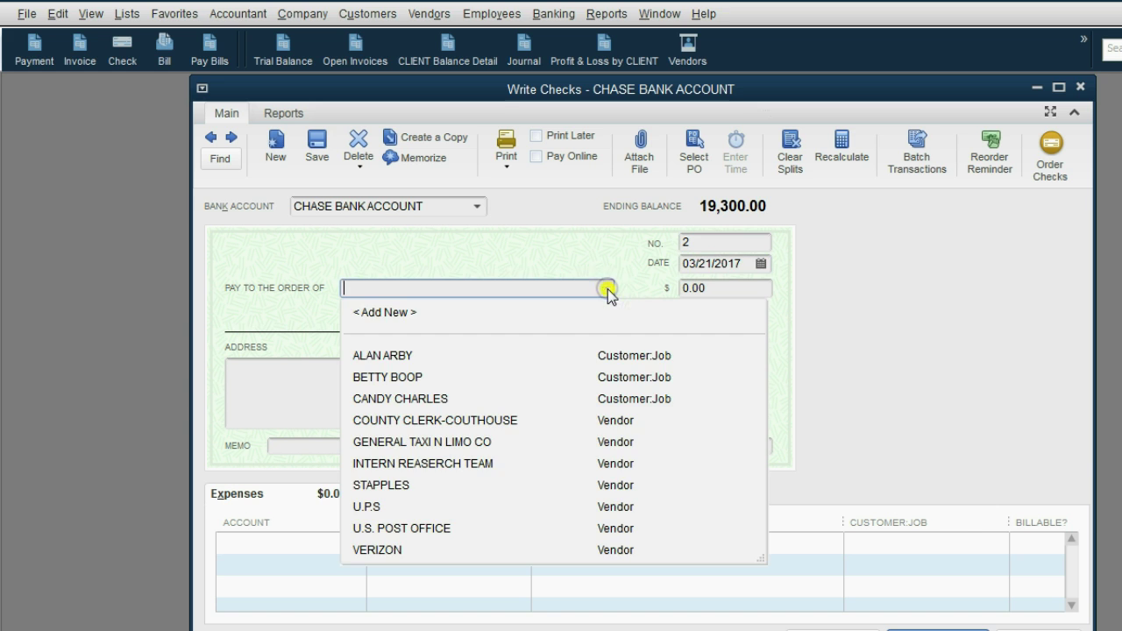
left_click(477, 463)
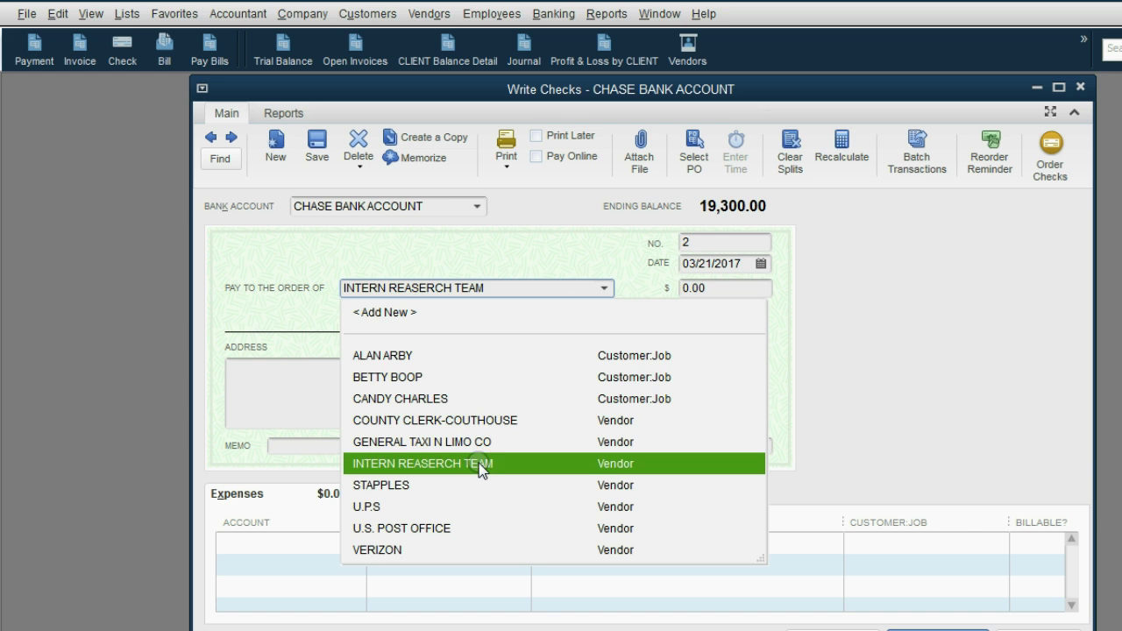
left_click(710, 289)
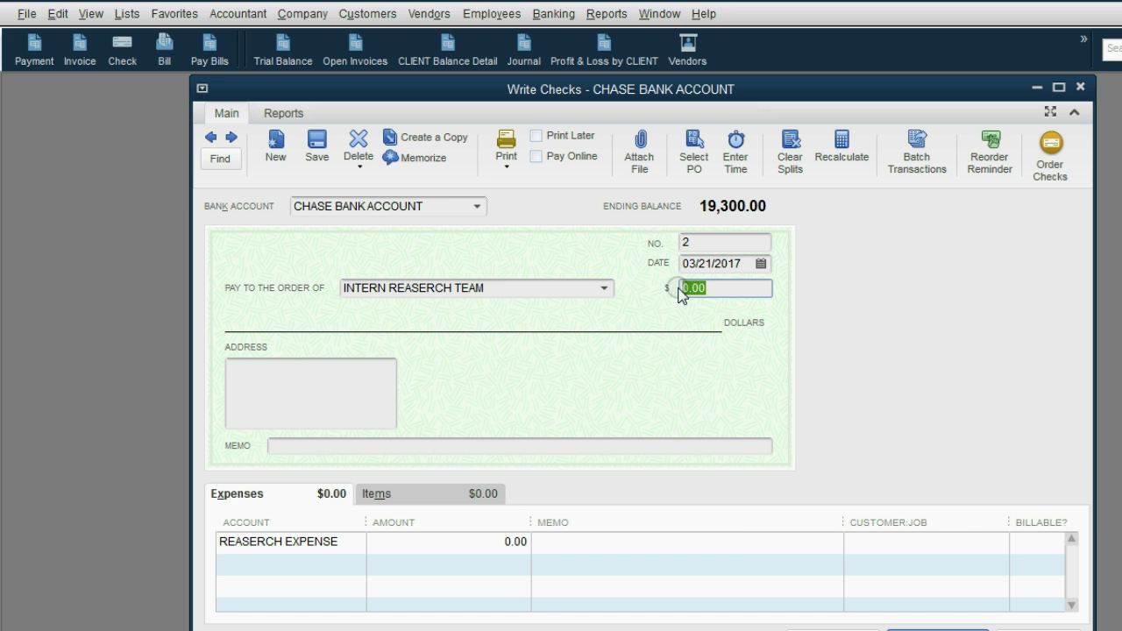
type("40")
key("Tab")
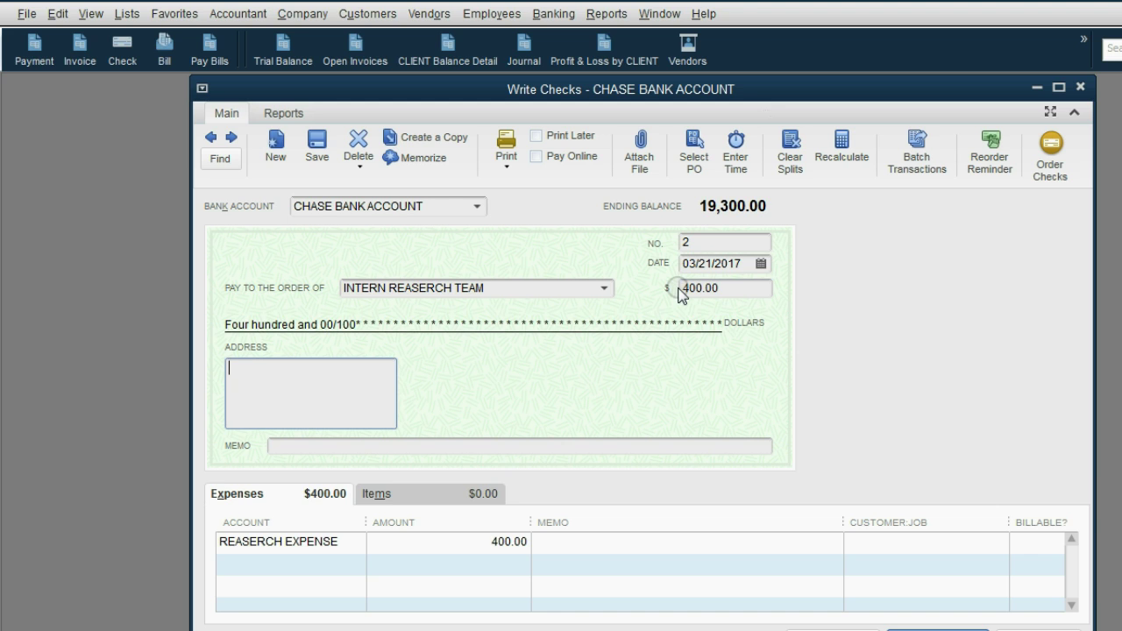
left_click(576, 286)
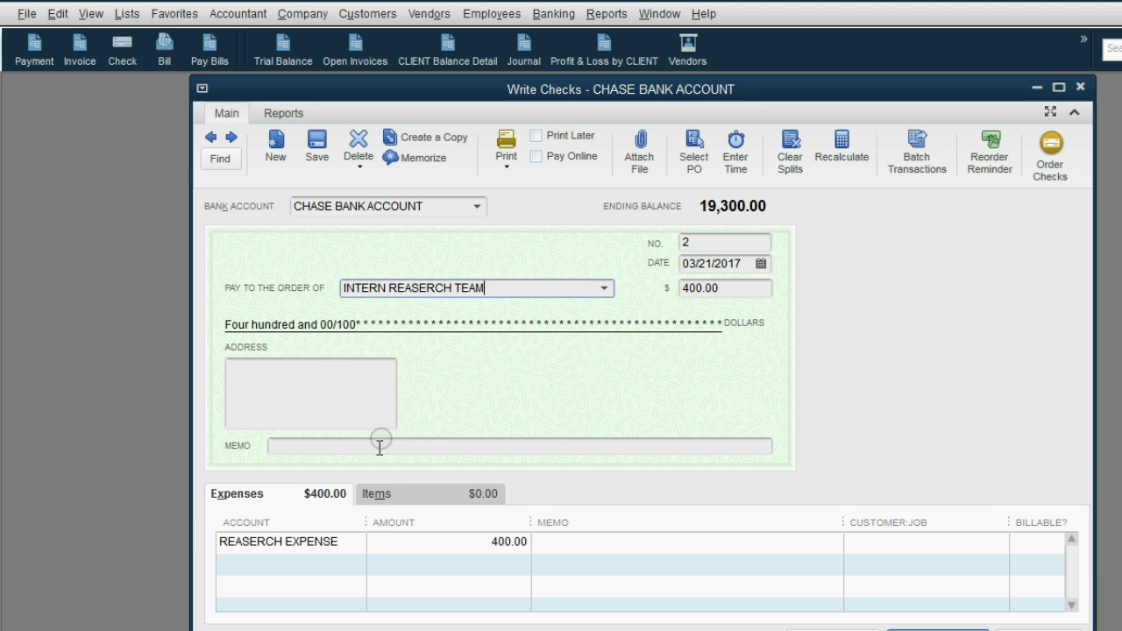
left_click(345, 540)
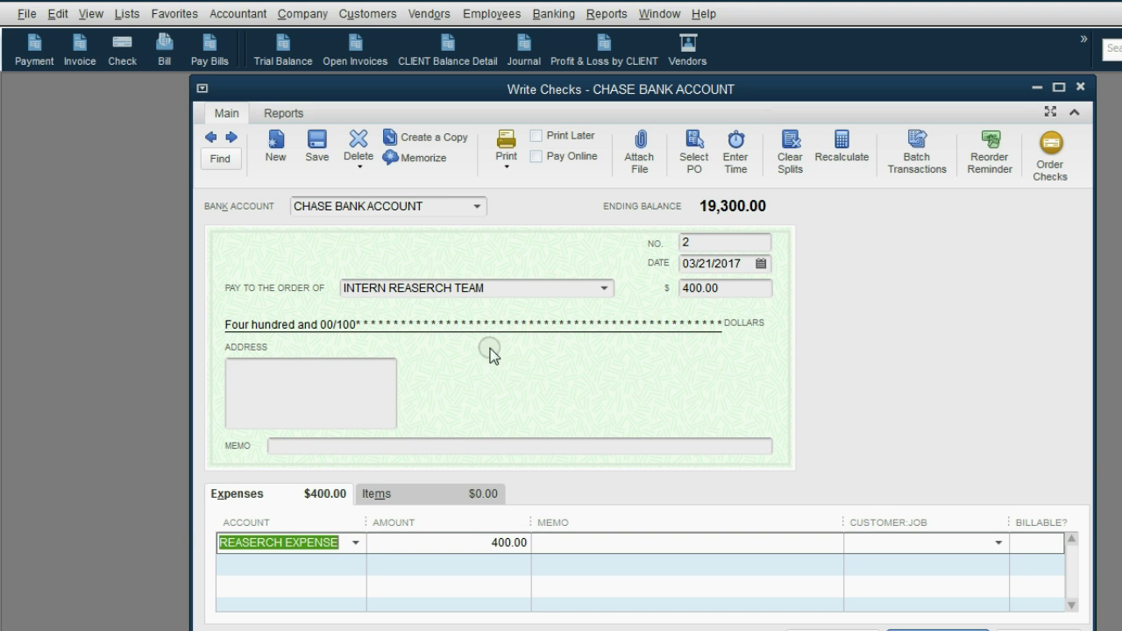
left_click(510, 287)
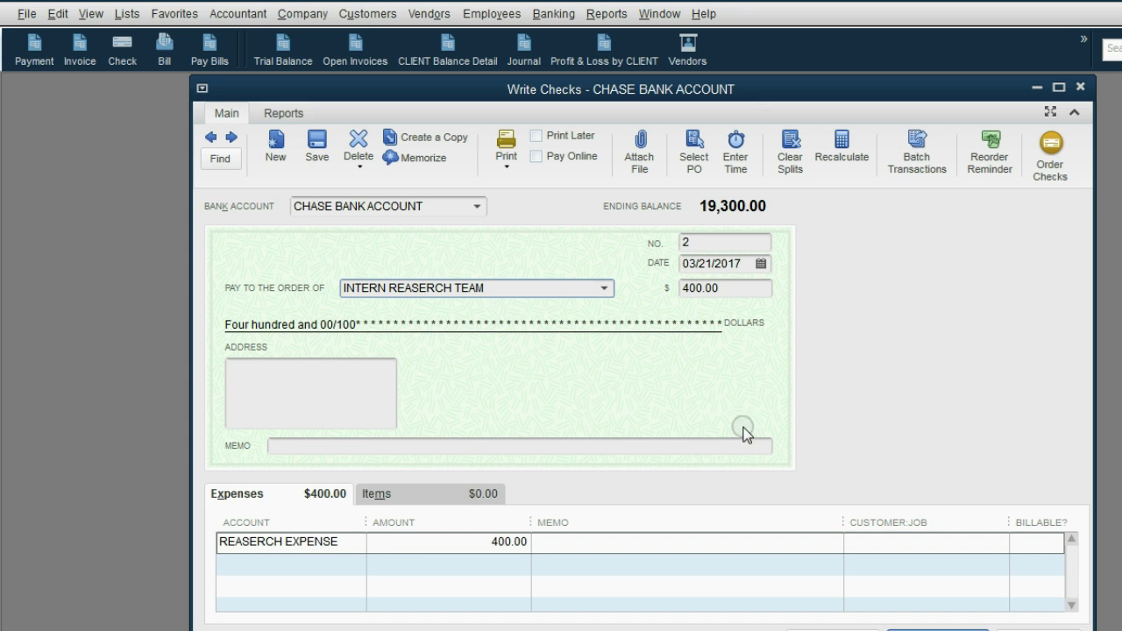
left_click(926, 540)
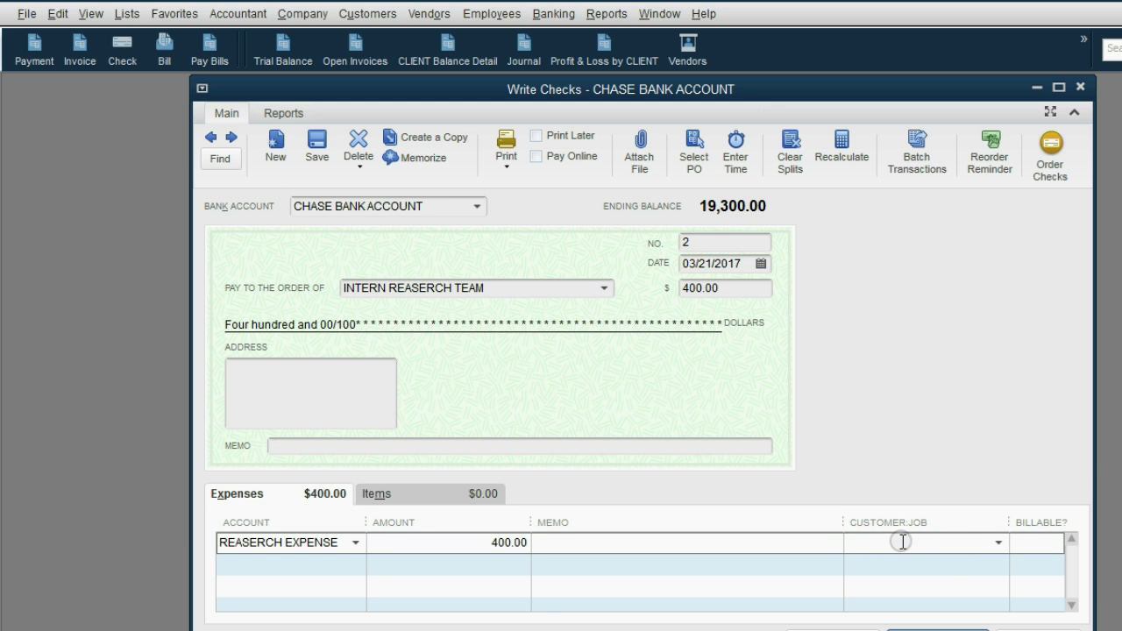
left_click(997, 545)
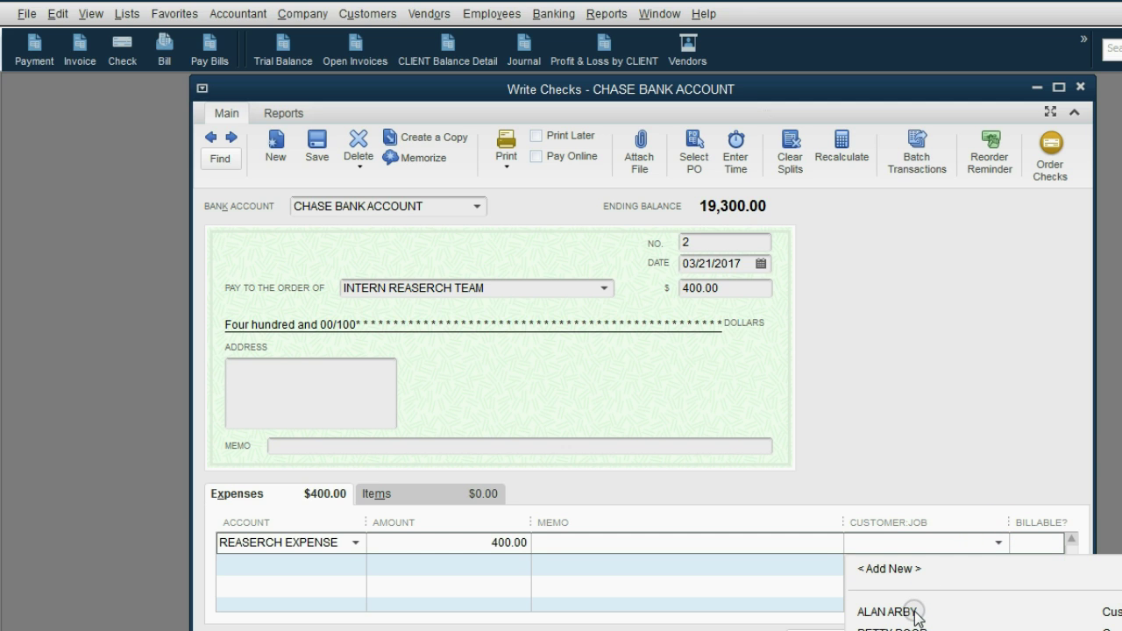
type("c")
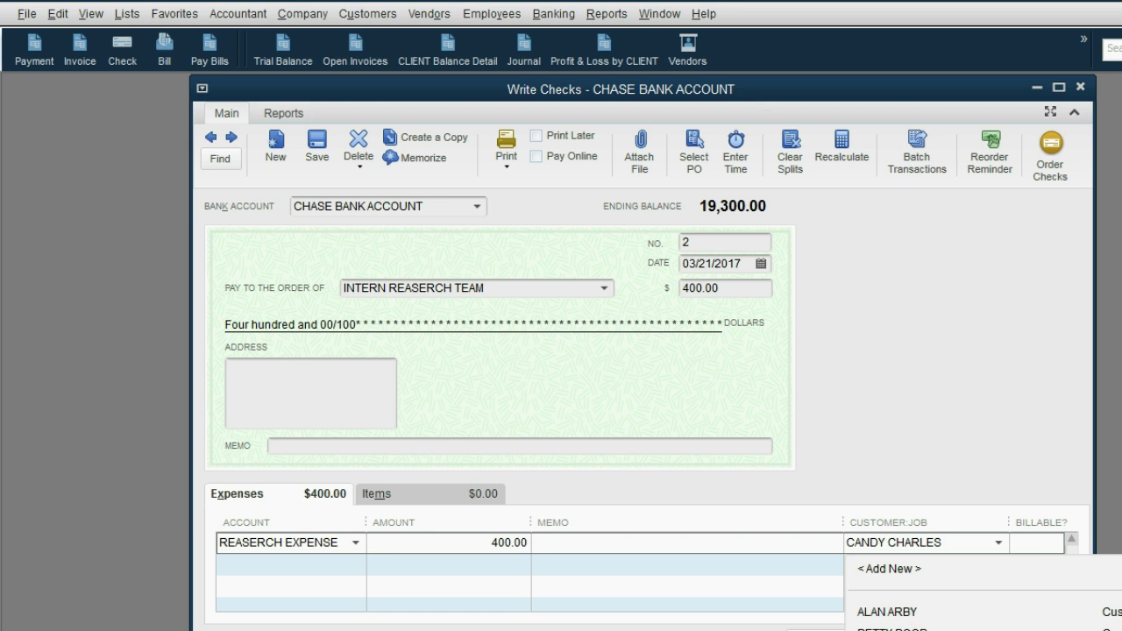
key("Return")
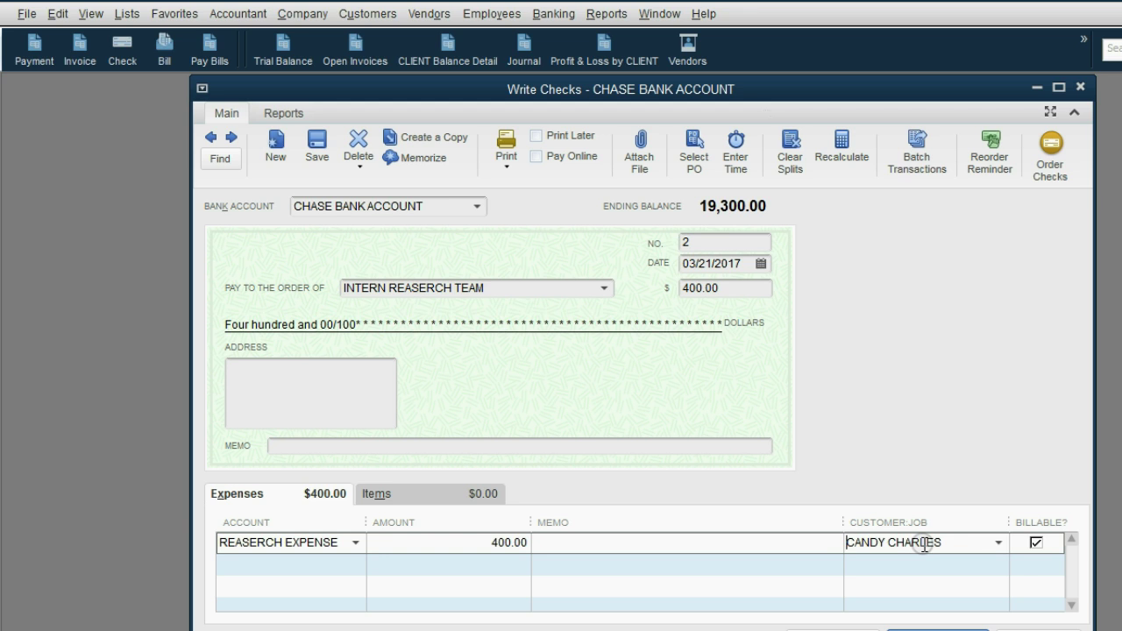
left_click(1035, 545)
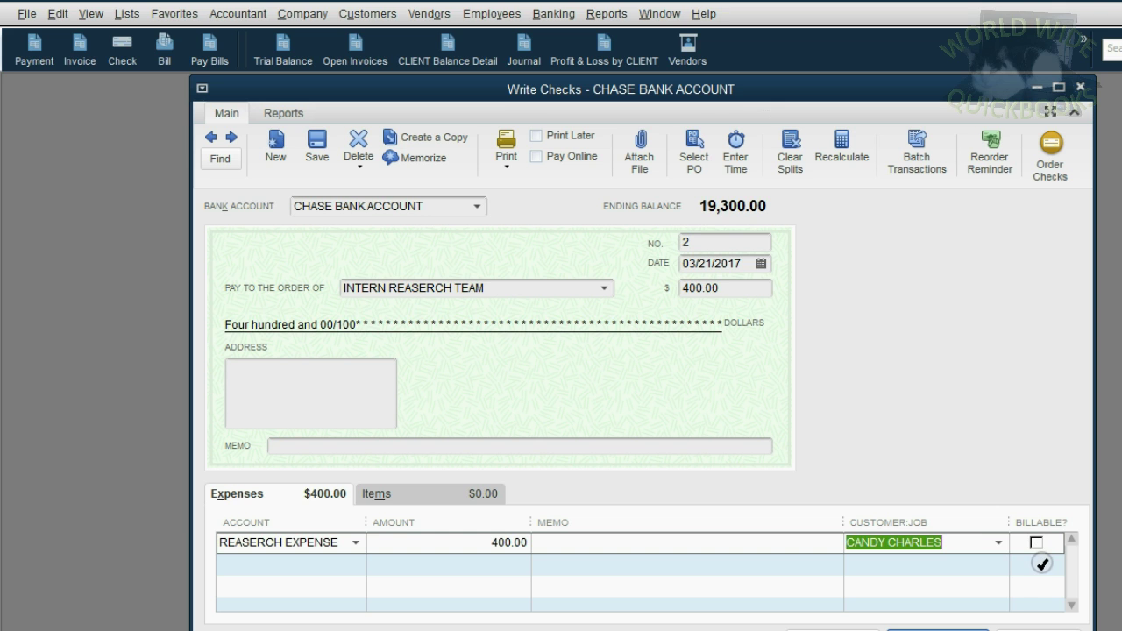
Step: Save check 2 and drill into the Trial Balance's 600.00 REASERCH EXPENSE to compare both checks
key("alt+a")
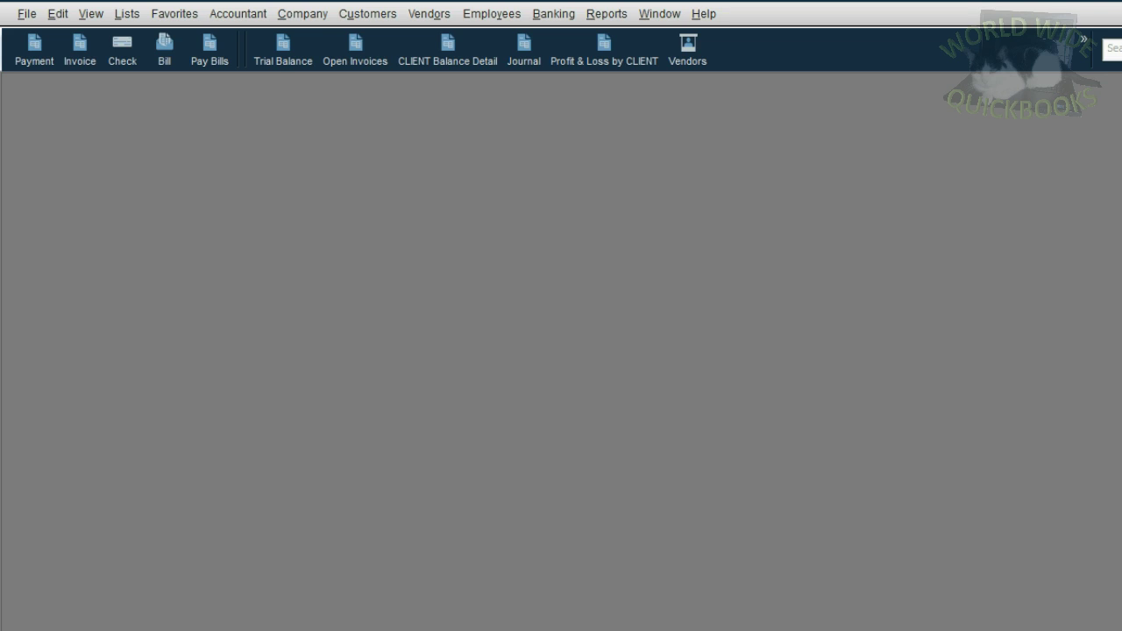
left_click(278, 55)
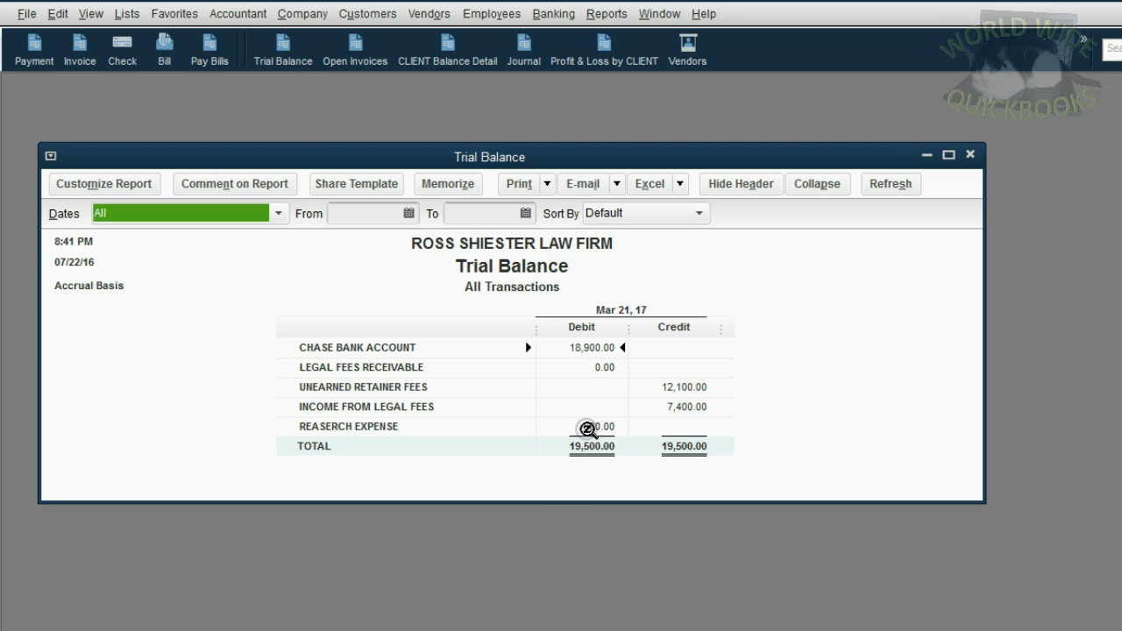
double_click(589, 428)
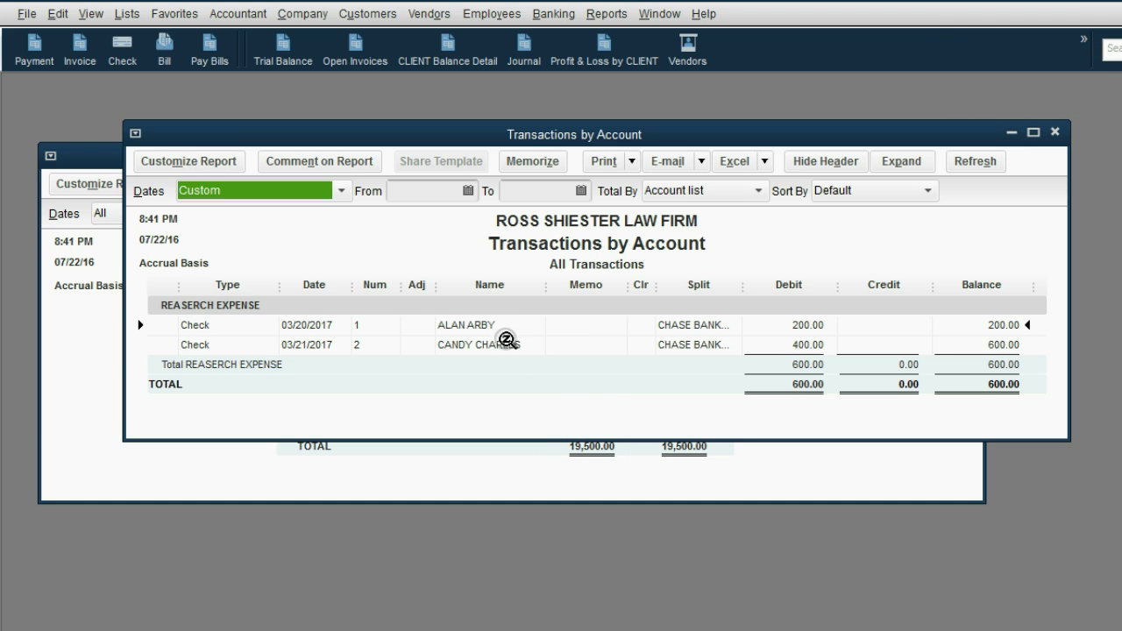
left_click(490, 326)
left_click(476, 345)
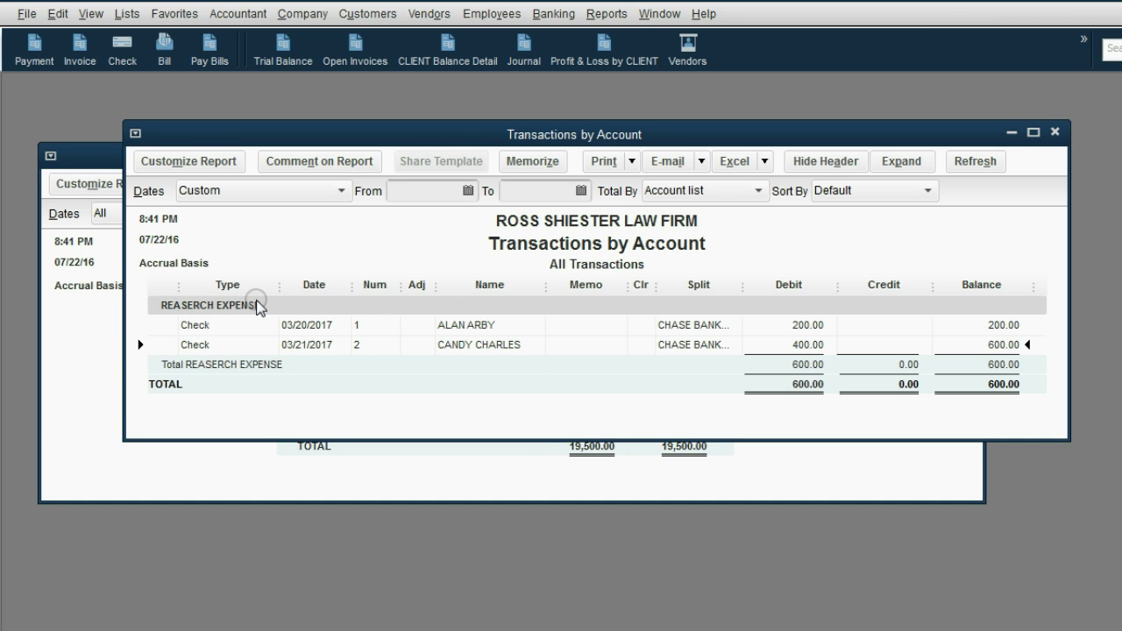
left_click(476, 326)
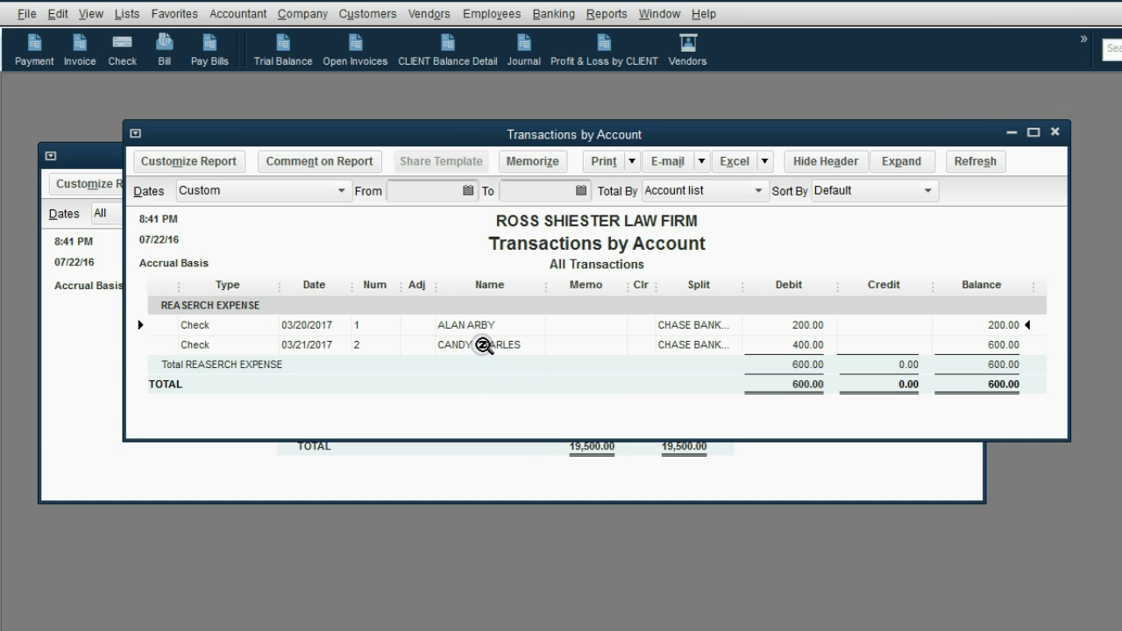
left_click(1054, 132)
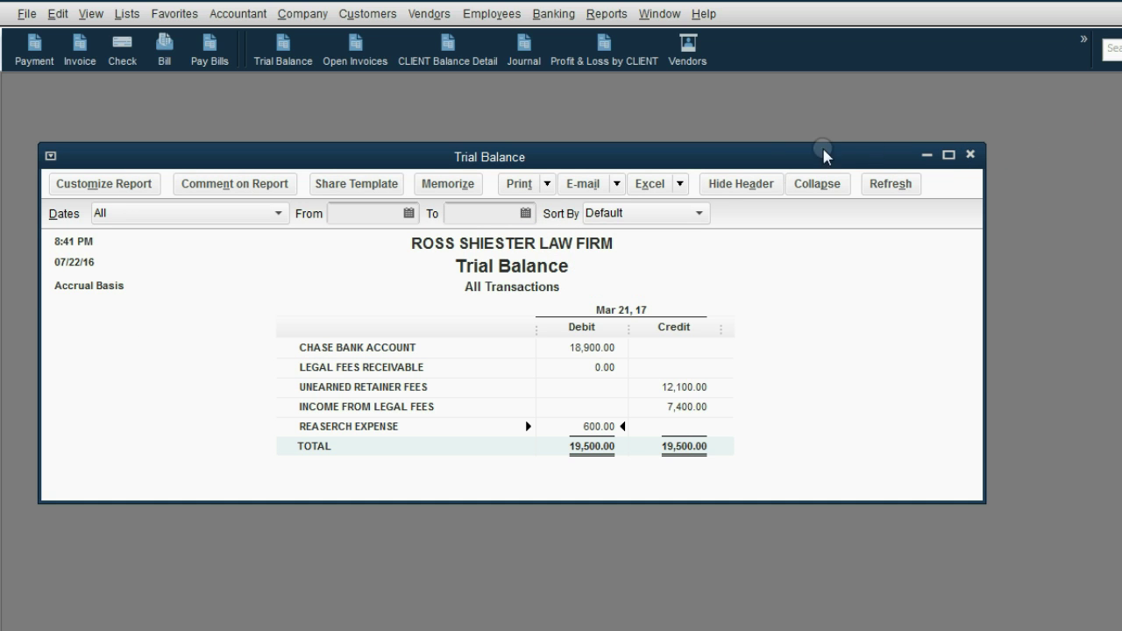
left_click(621, 56)
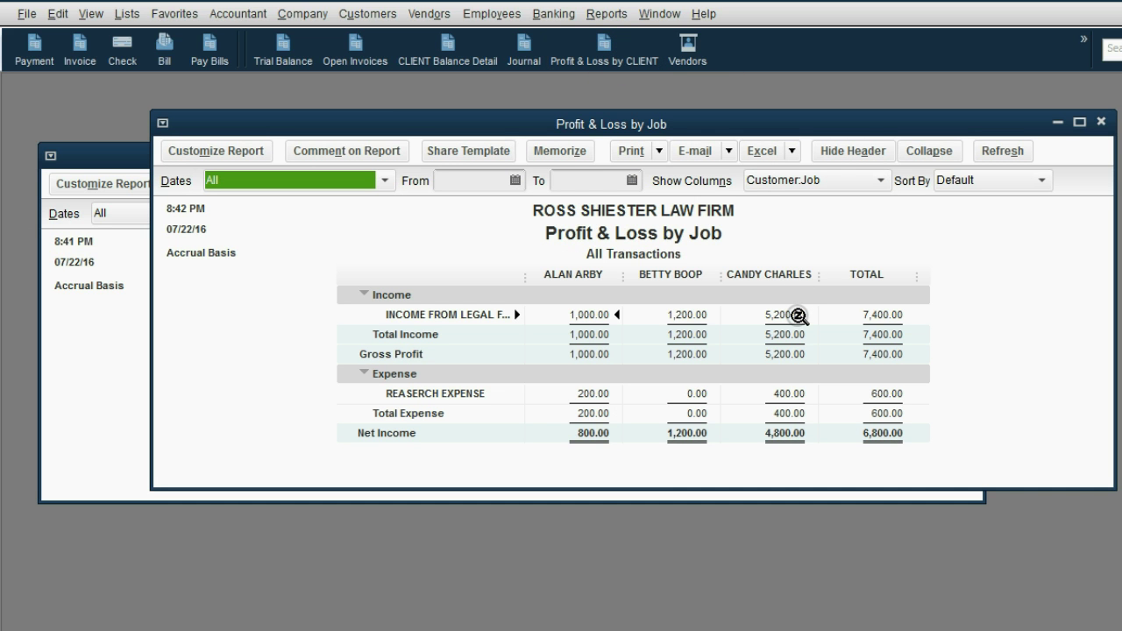
left_click(787, 351)
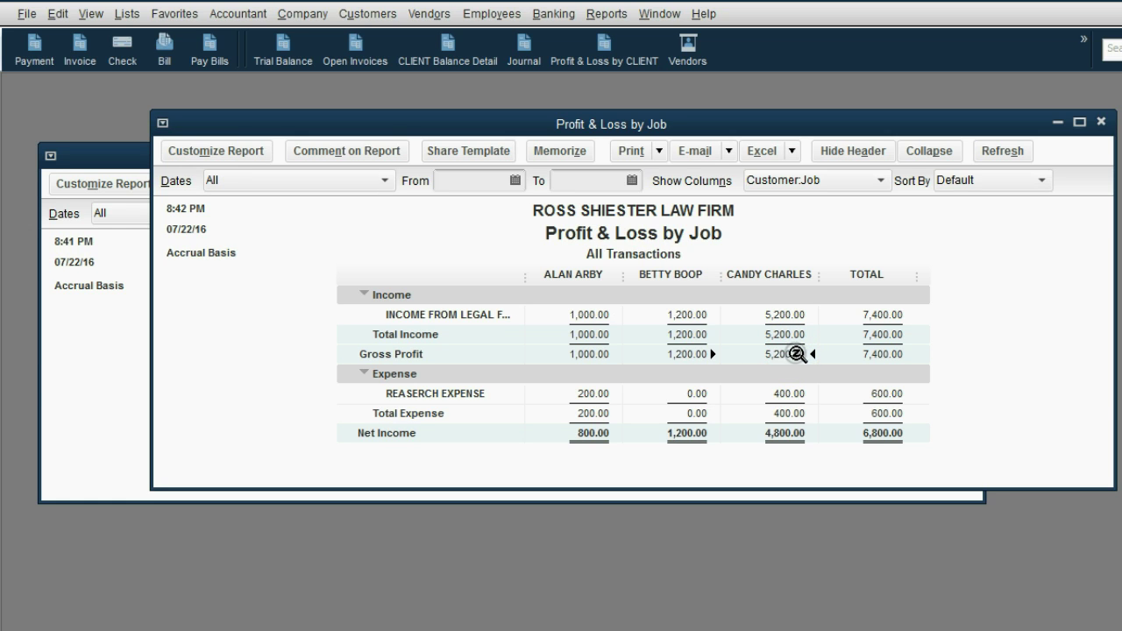
left_click(799, 393)
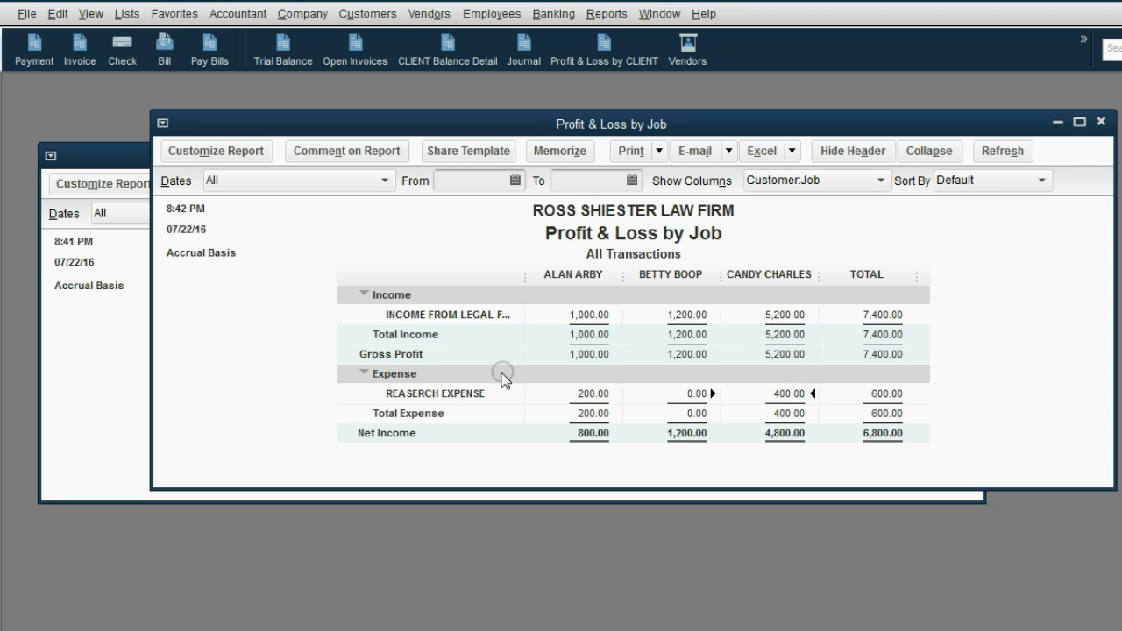
left_click(788, 314)
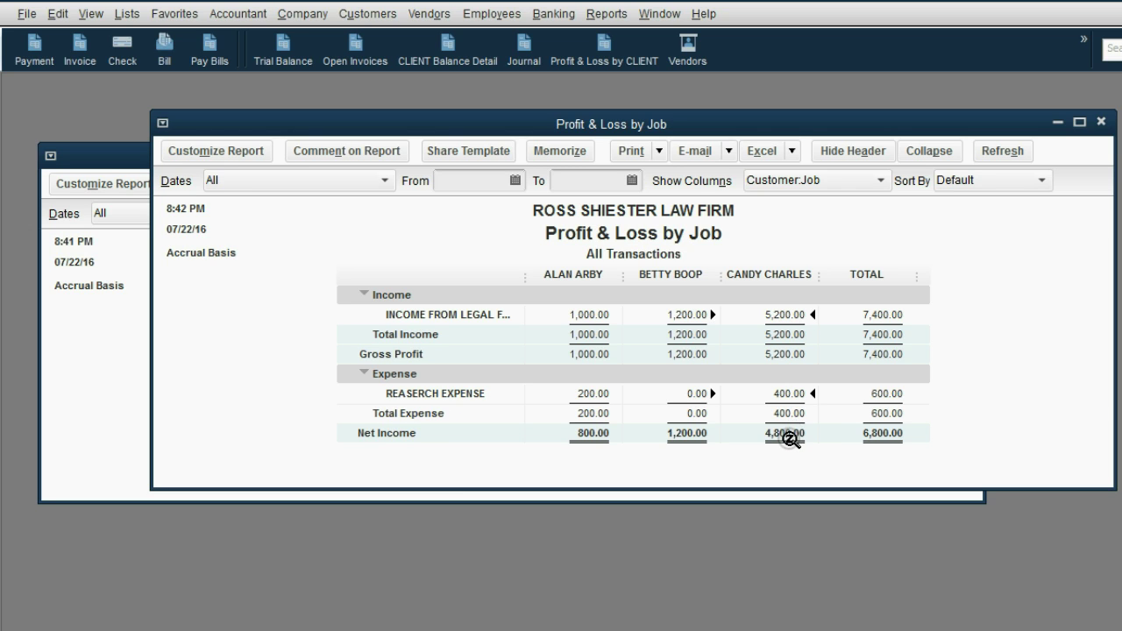
left_click(789, 433)
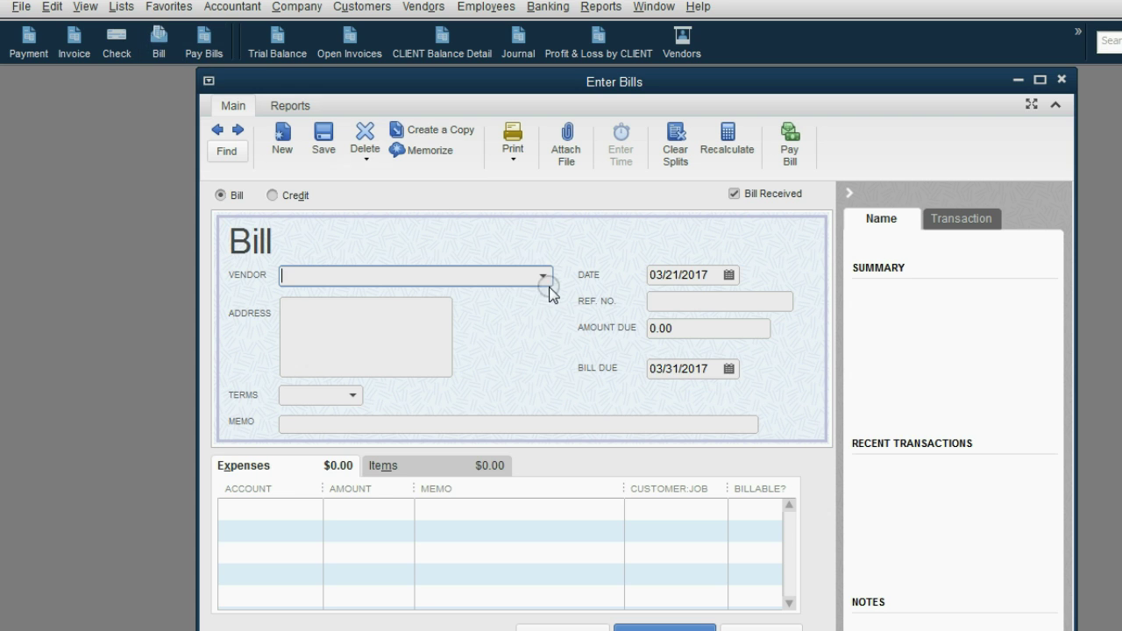
Step: Enter a Verizon bill dated 03/22/2017, Ref. No. 472, for 700.00 due 04/01/2017
left_click(543, 275)
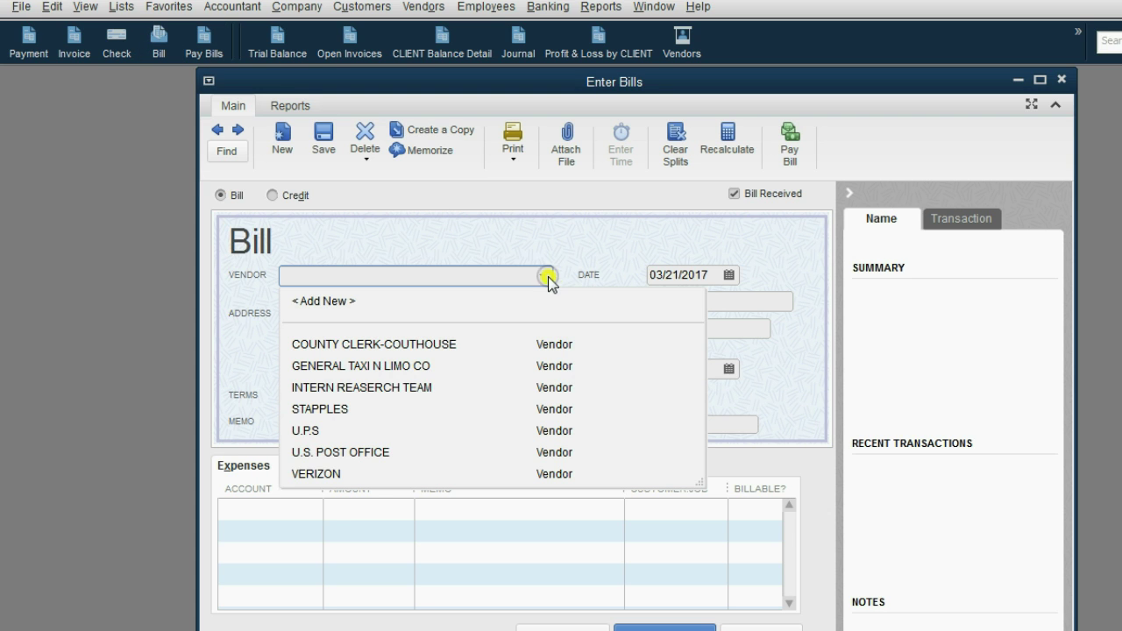
left_click(368, 471)
left_click(727, 275)
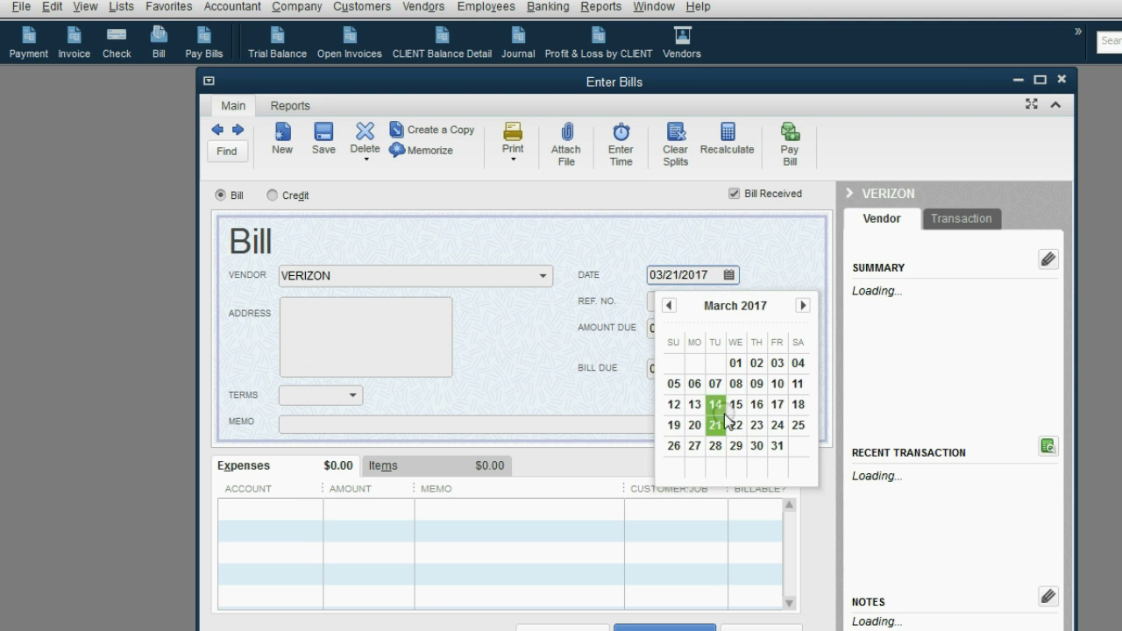
left_click(735, 425)
left_click(694, 301)
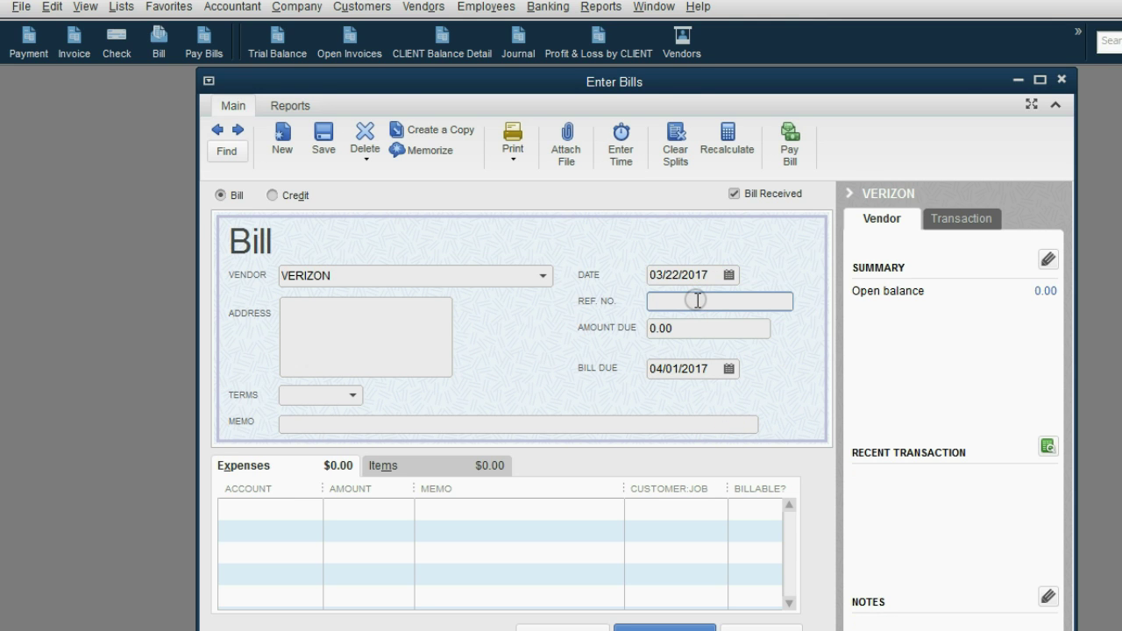
type("472")
left_click(683, 328)
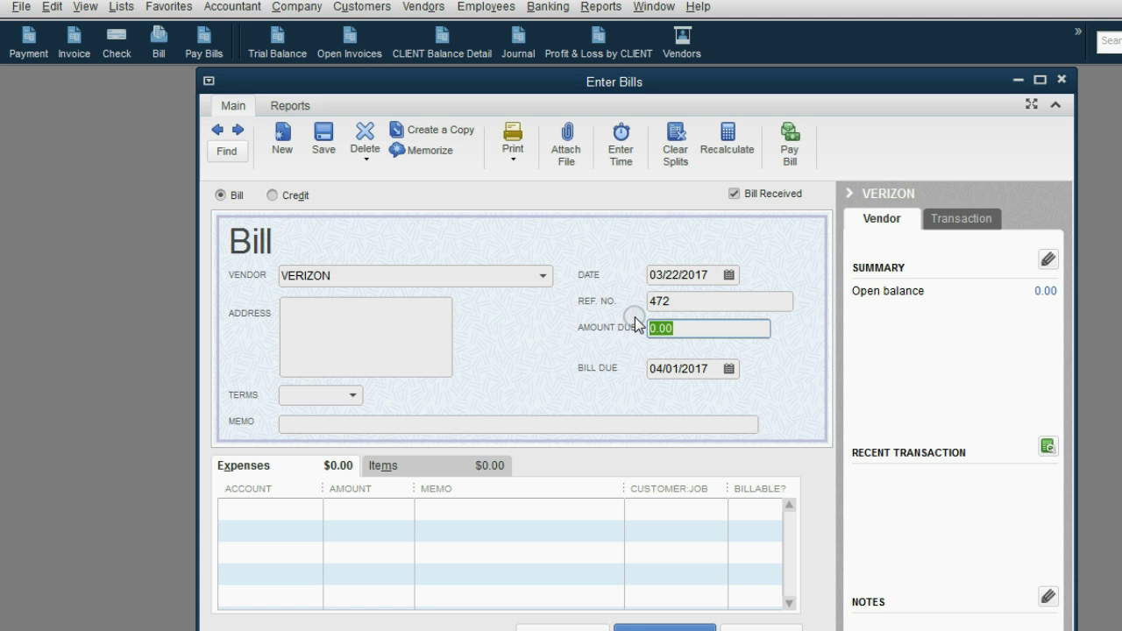
type("70")
key("Tab")
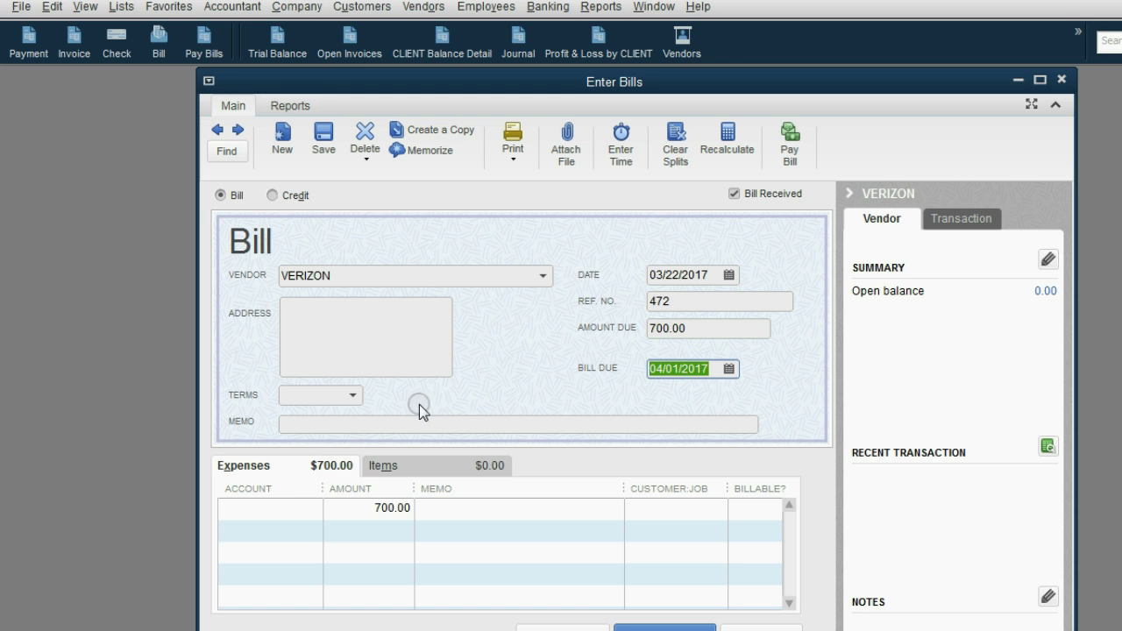
left_click(303, 507)
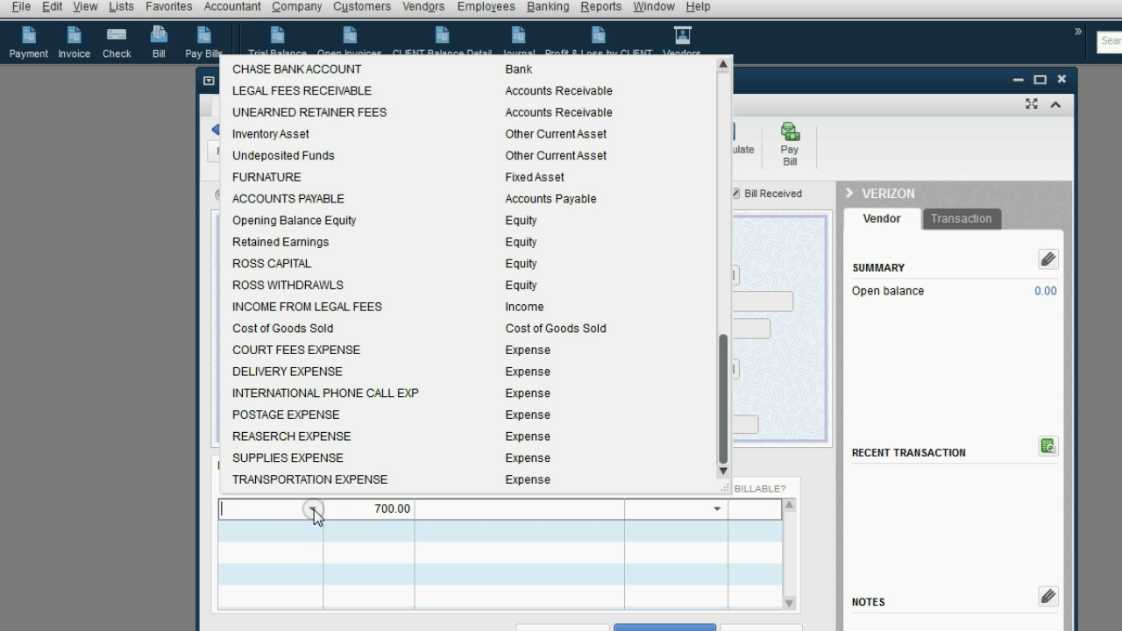
left_click(332, 394)
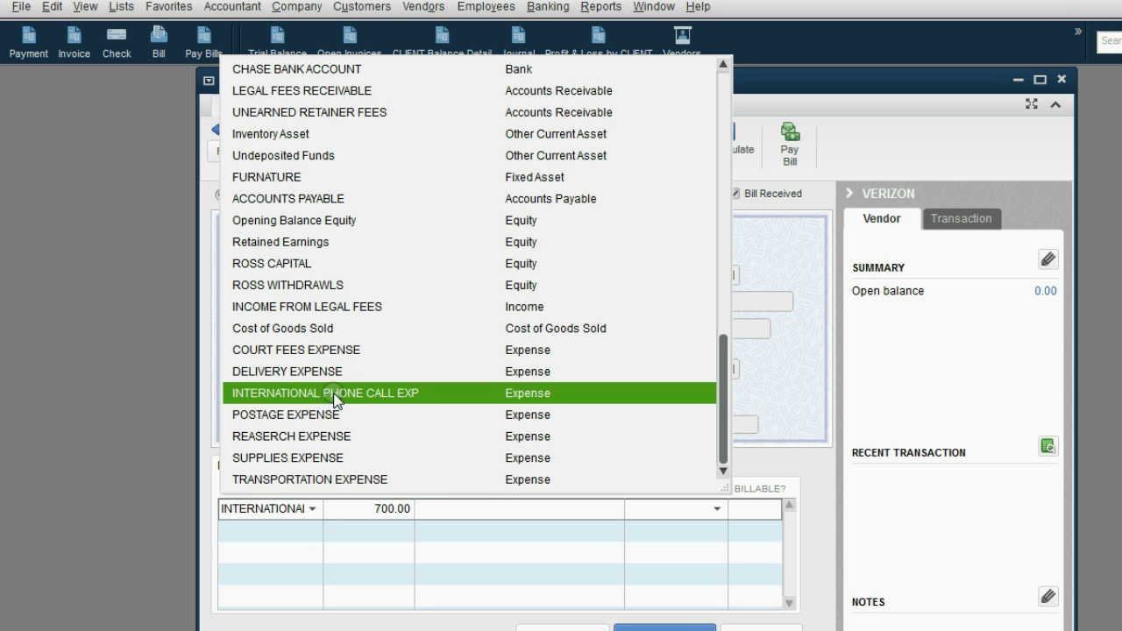
left_click(349, 395)
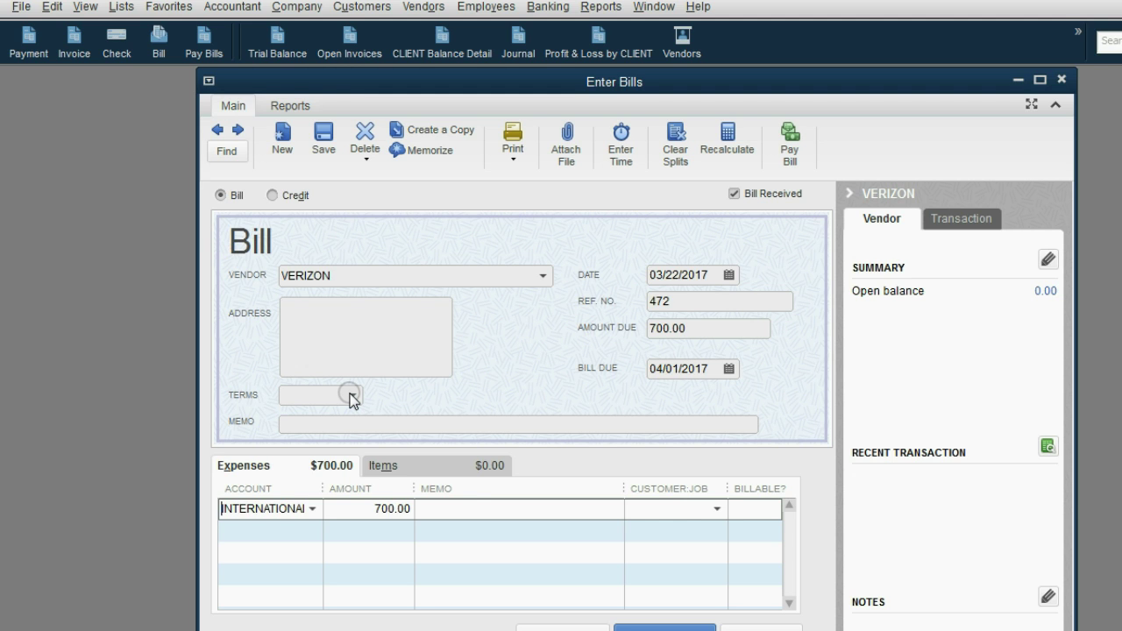
left_click(713, 512)
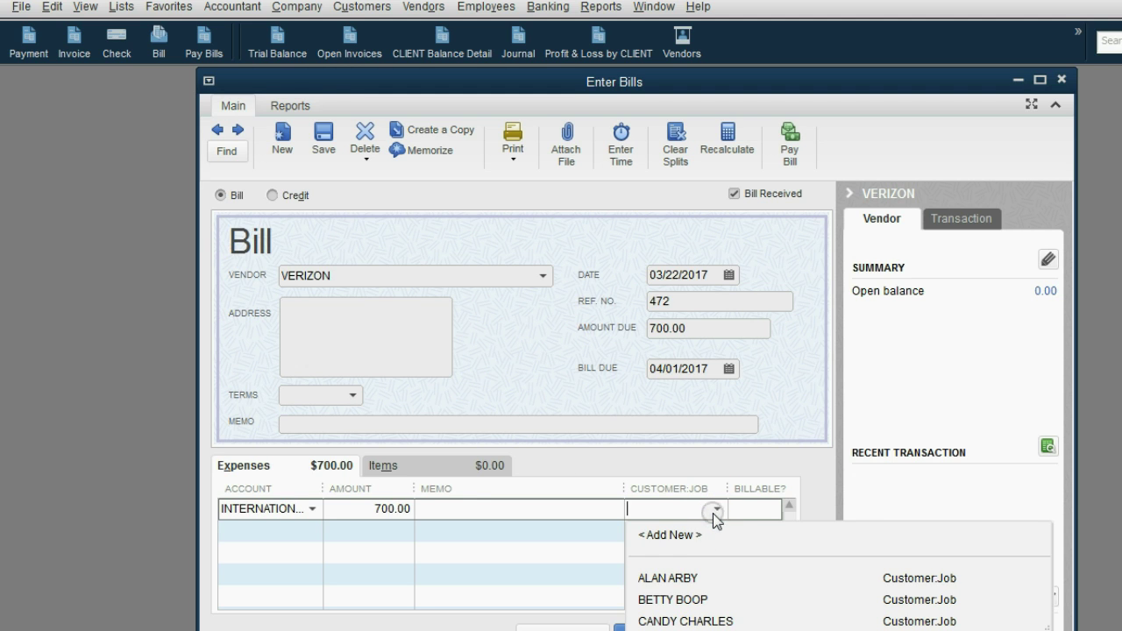
left_click(689, 576)
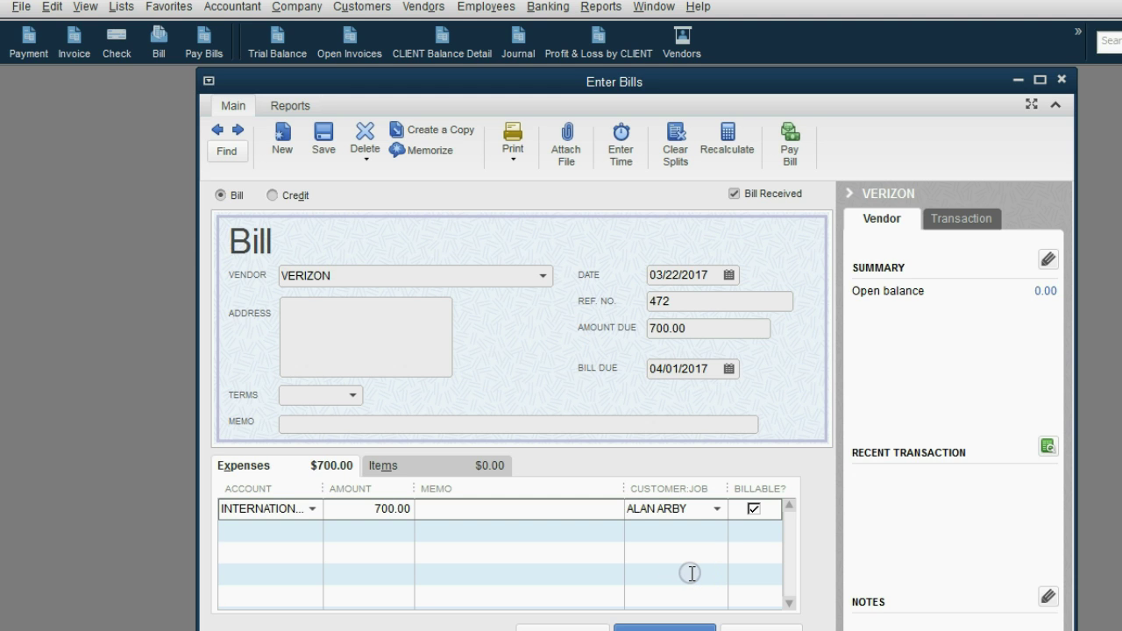
left_click(753, 509)
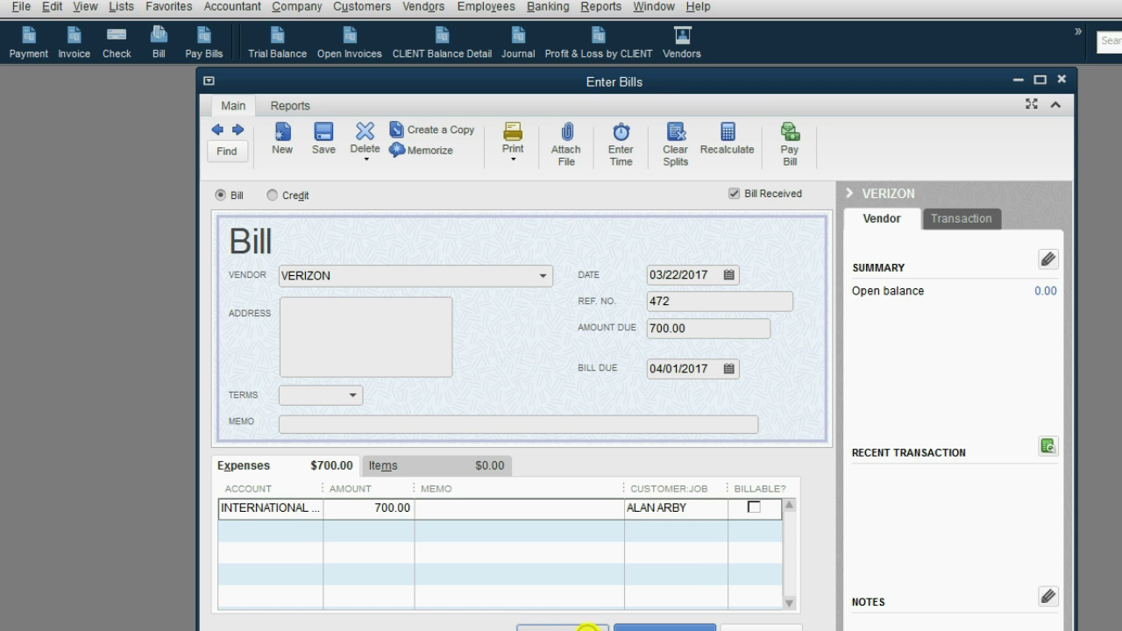
Step: Save the Verizon bill and check the 700.00 Accounts Payable credit in the Trial Balance
left_click(588, 627)
left_click(282, 48)
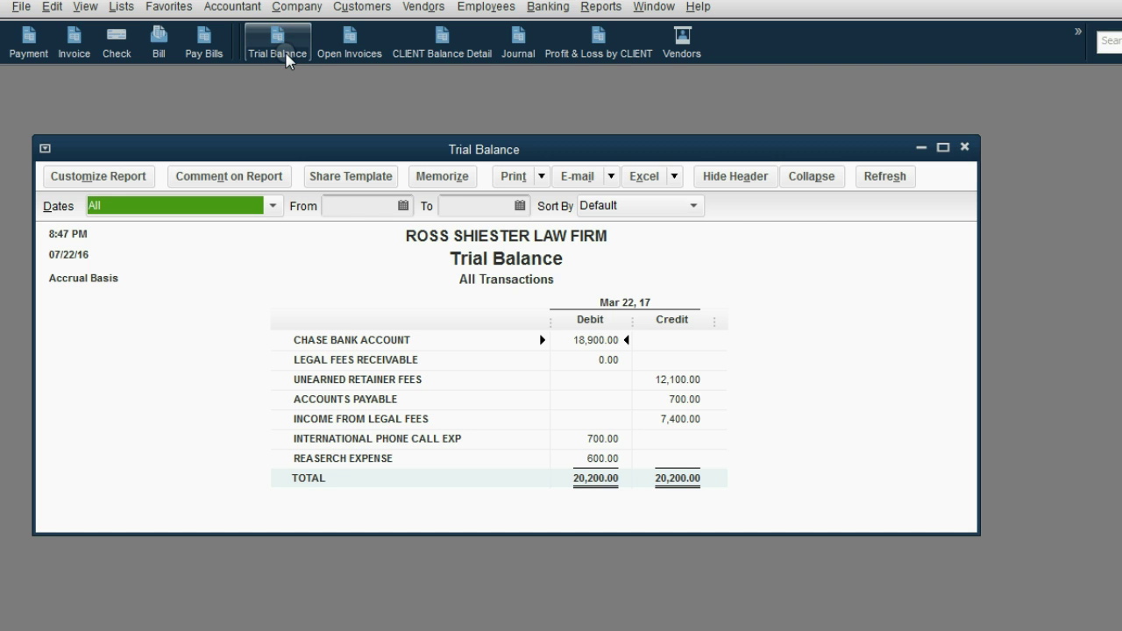
left_click(328, 404)
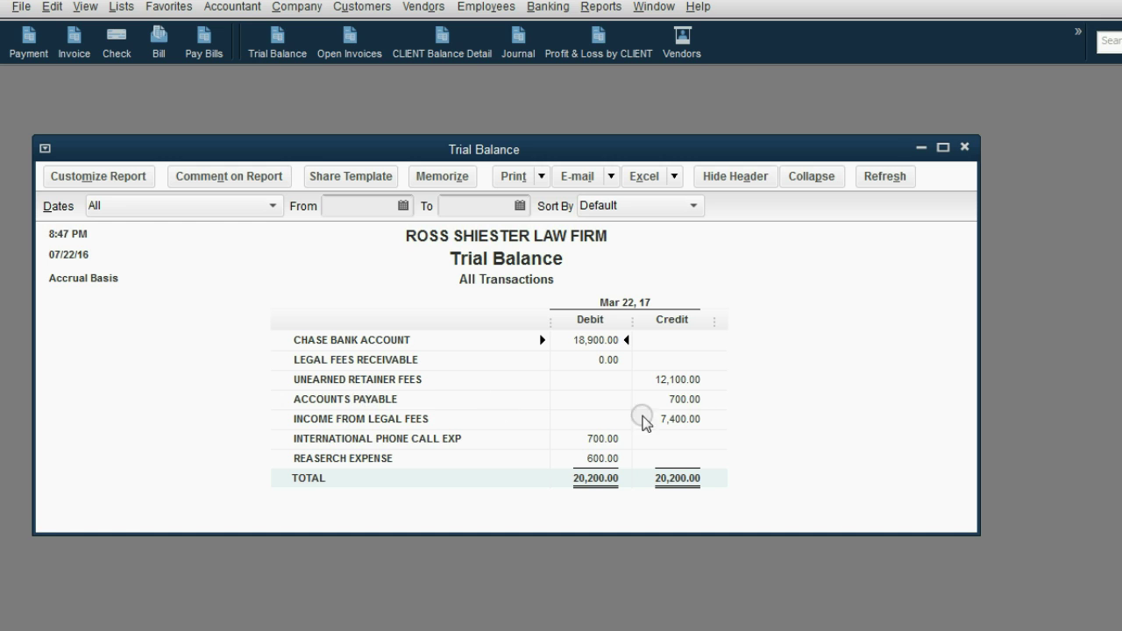
left_click(693, 400)
Step: Open the Profit & Loss by Job report and review the client's income, 200.00 research and 700.00 phone expenses
left_click(607, 54)
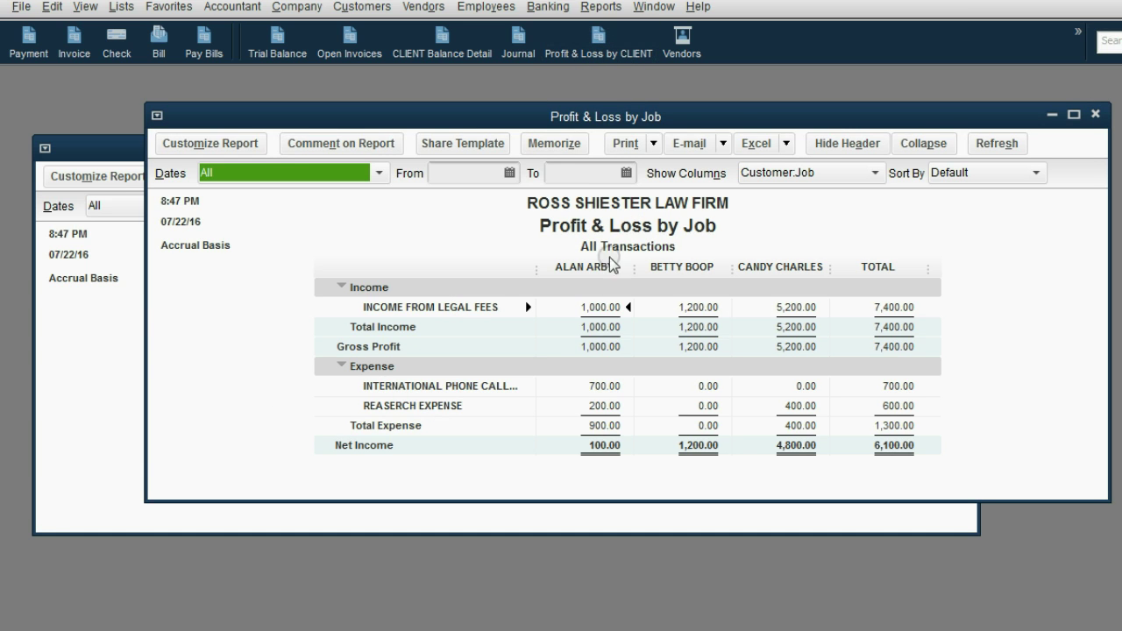
left_click(595, 264)
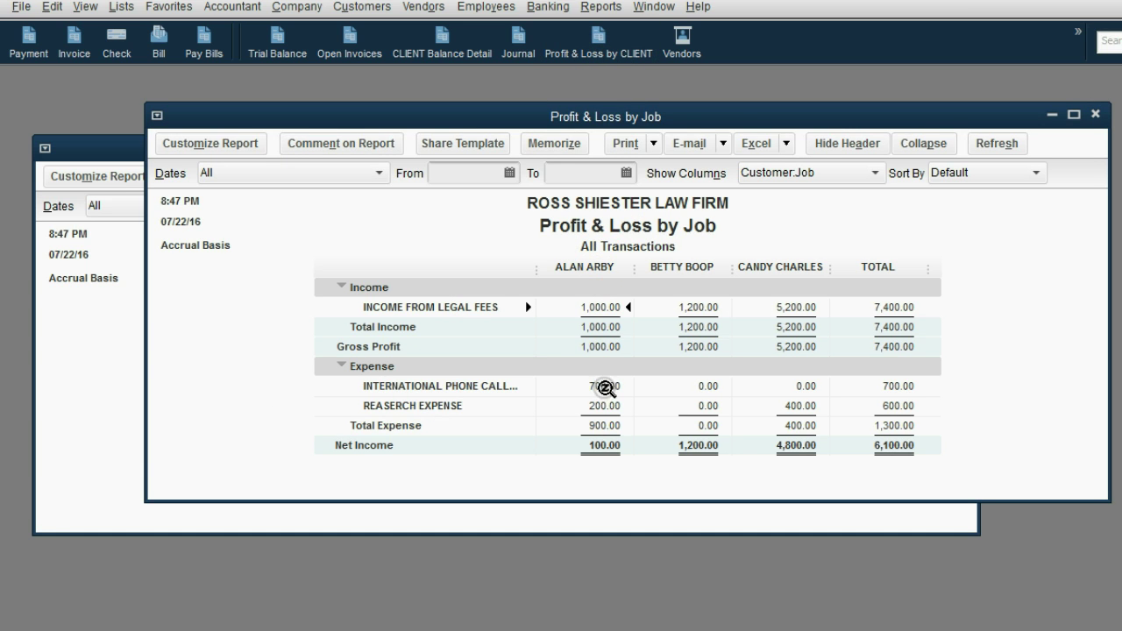
left_click(603, 447)
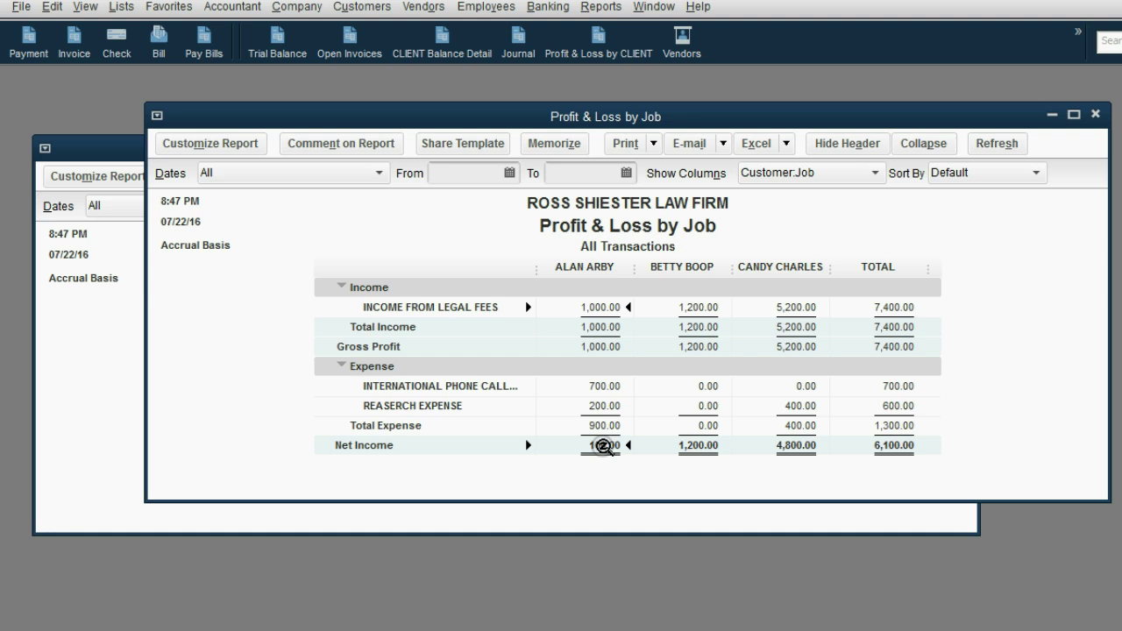
left_click(610, 327)
left_click(606, 405)
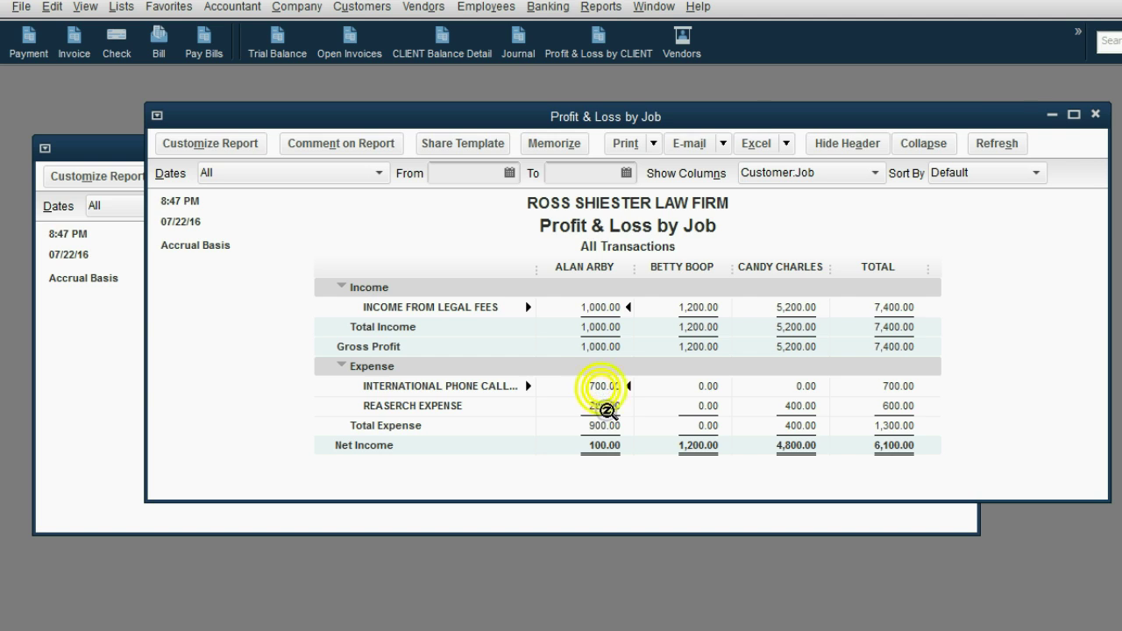
left_click(601, 386)
left_click(611, 409)
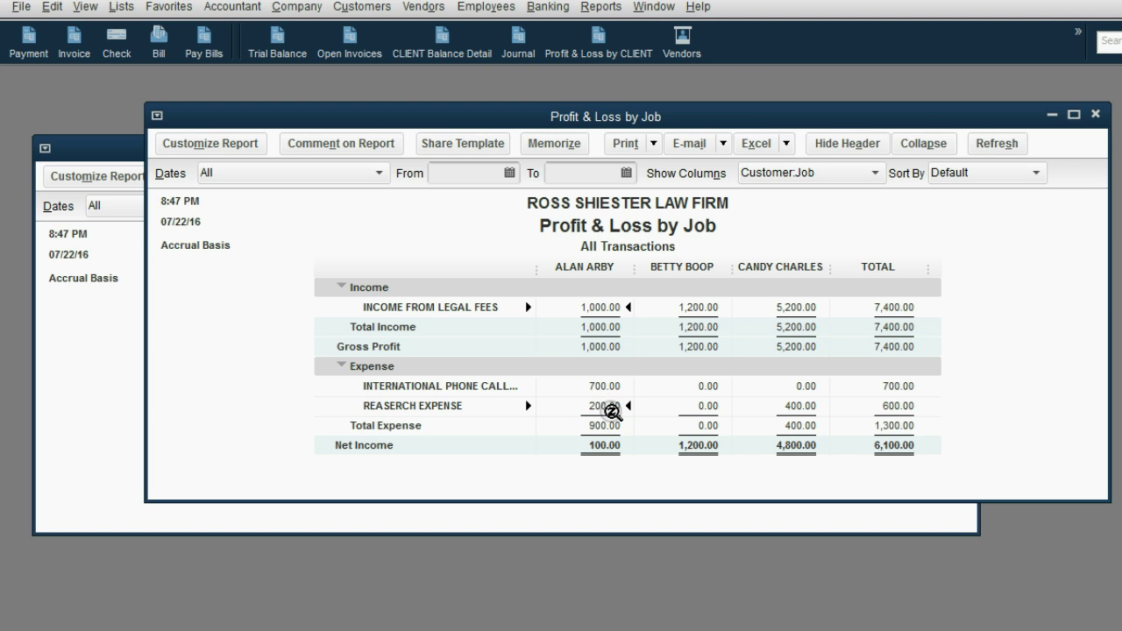
Step: Widen the account-name column and check the client's 1,000.00 gross profit, 900.00 expense and 100.00 net income
left_click_drag(536, 268, 558, 268)
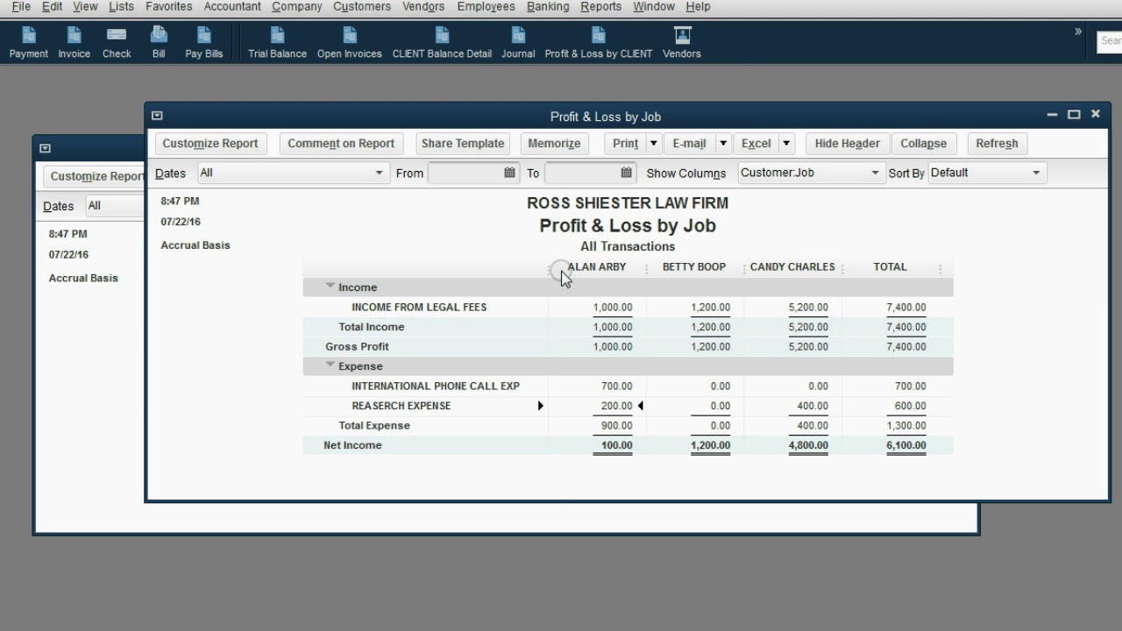
left_click(437, 405)
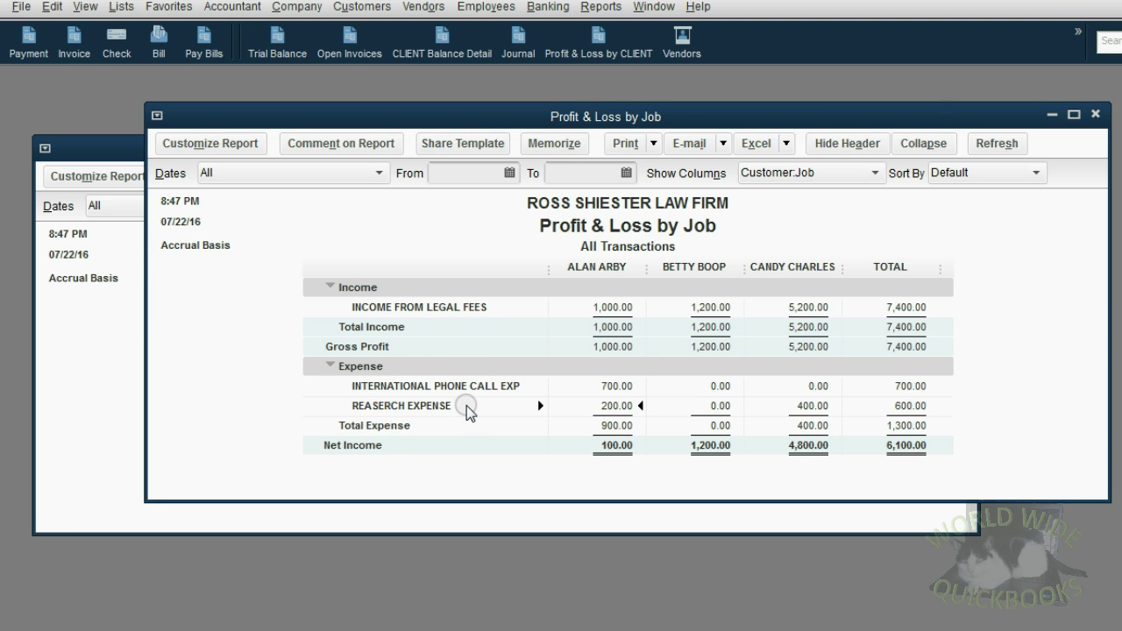
left_click(627, 348)
left_click(618, 427)
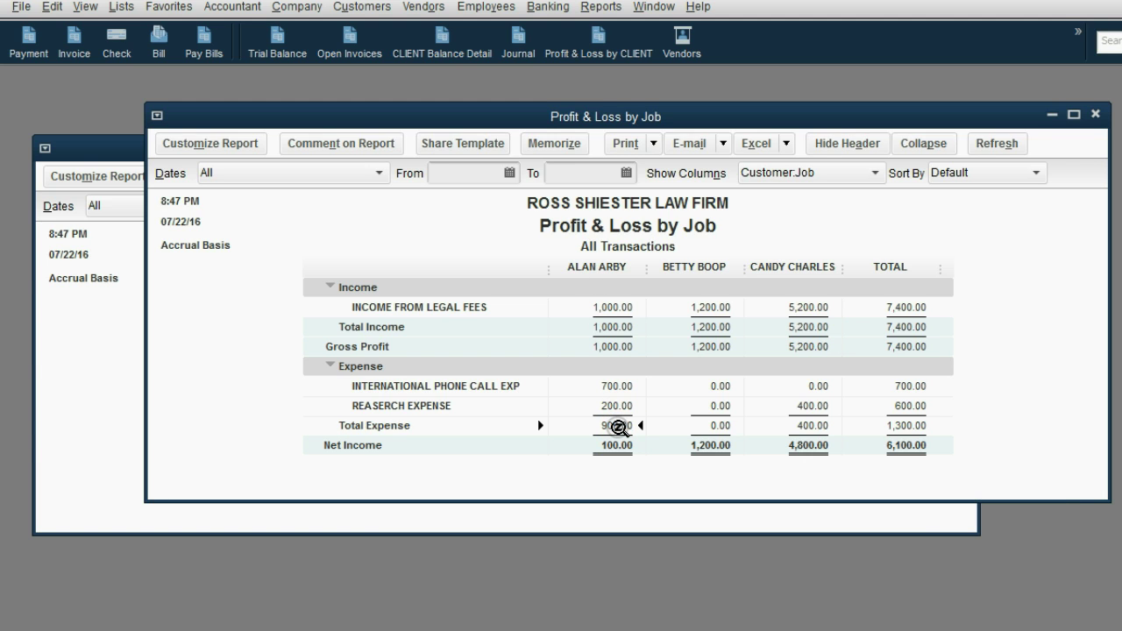
left_click(614, 348)
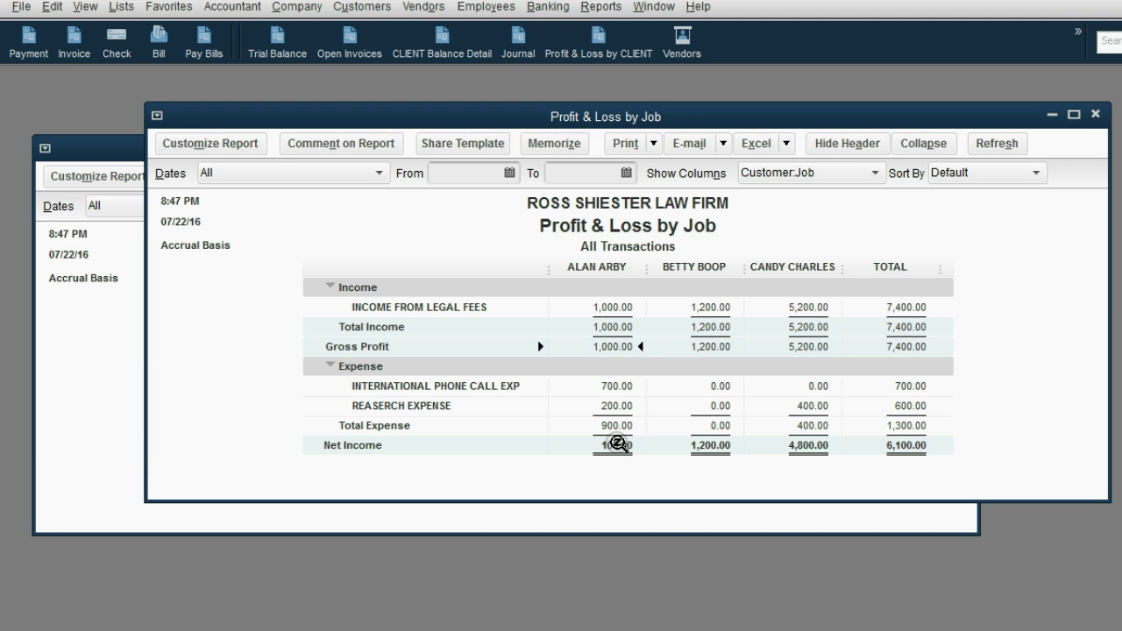
left_click(616, 446)
left_click(111, 371)
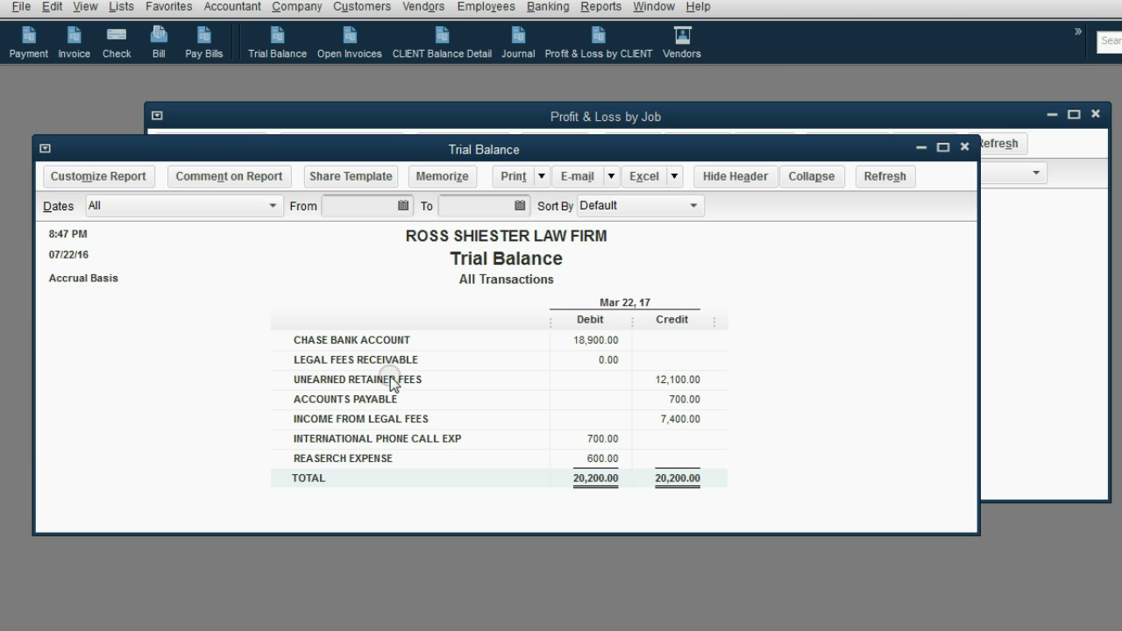
left_click(1027, 332)
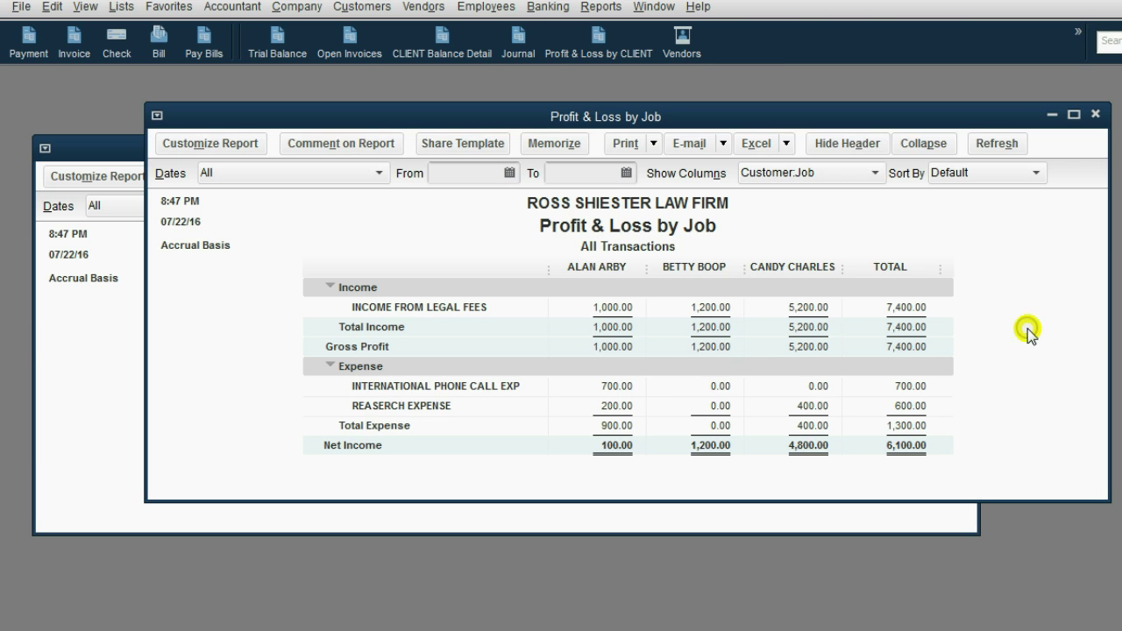